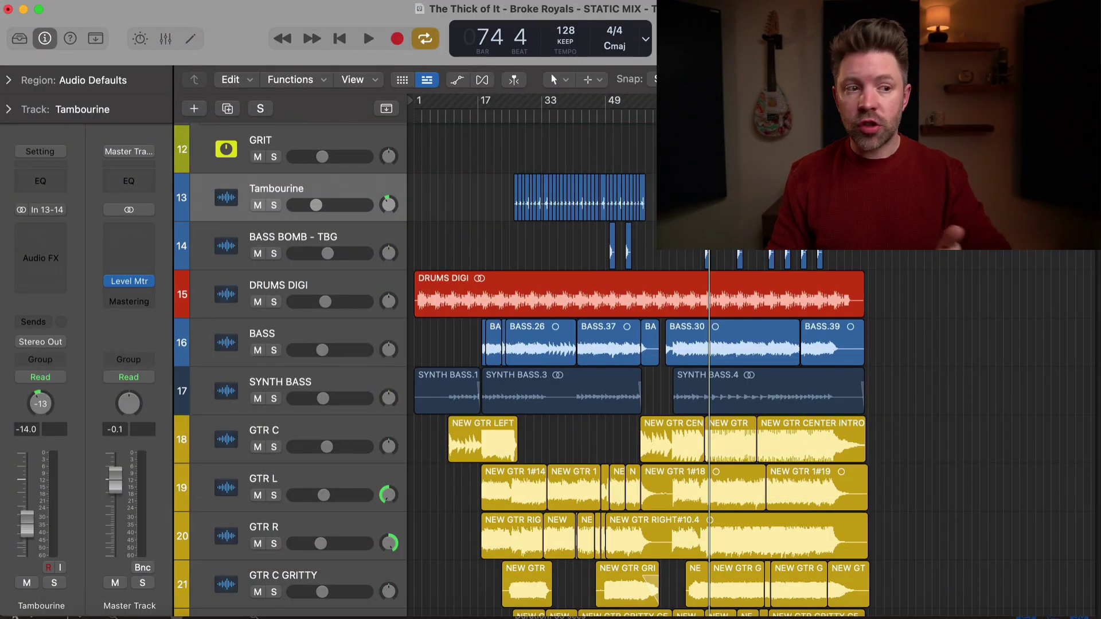
Review every channel in the mixer, then return to the tracks arrangement
key(x)
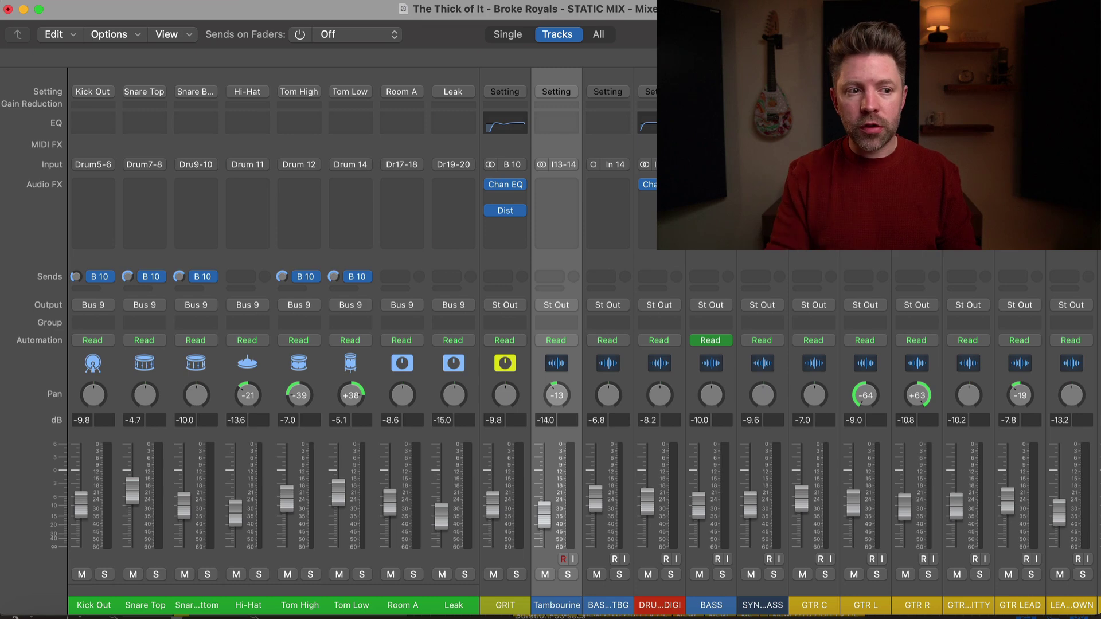
scroll(712, 399, right, 15)
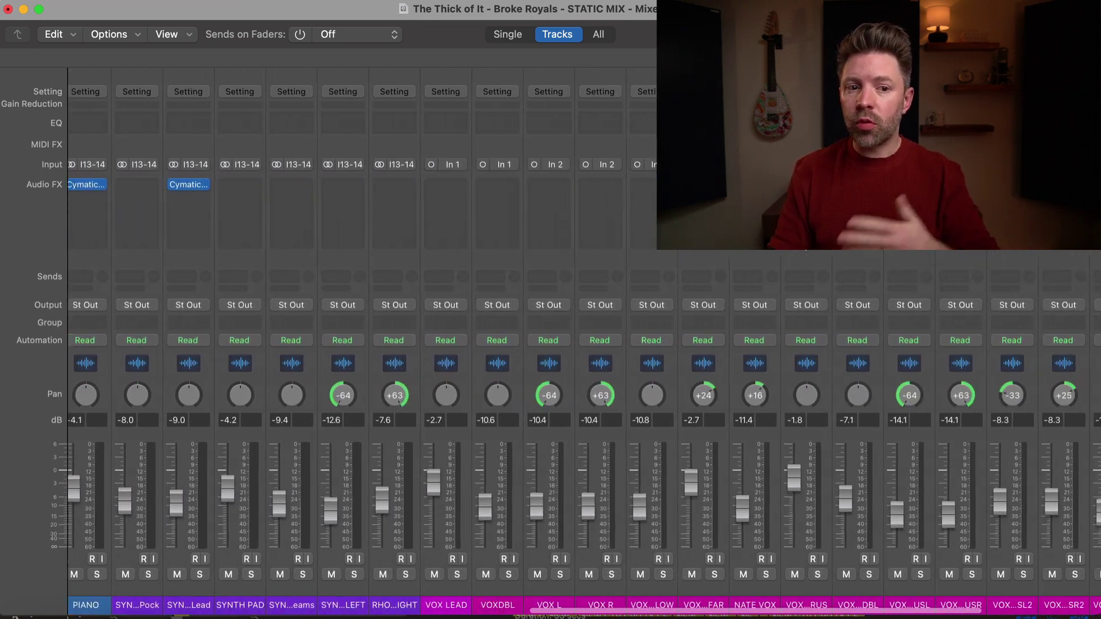
scroll(584, 342, right, 5)
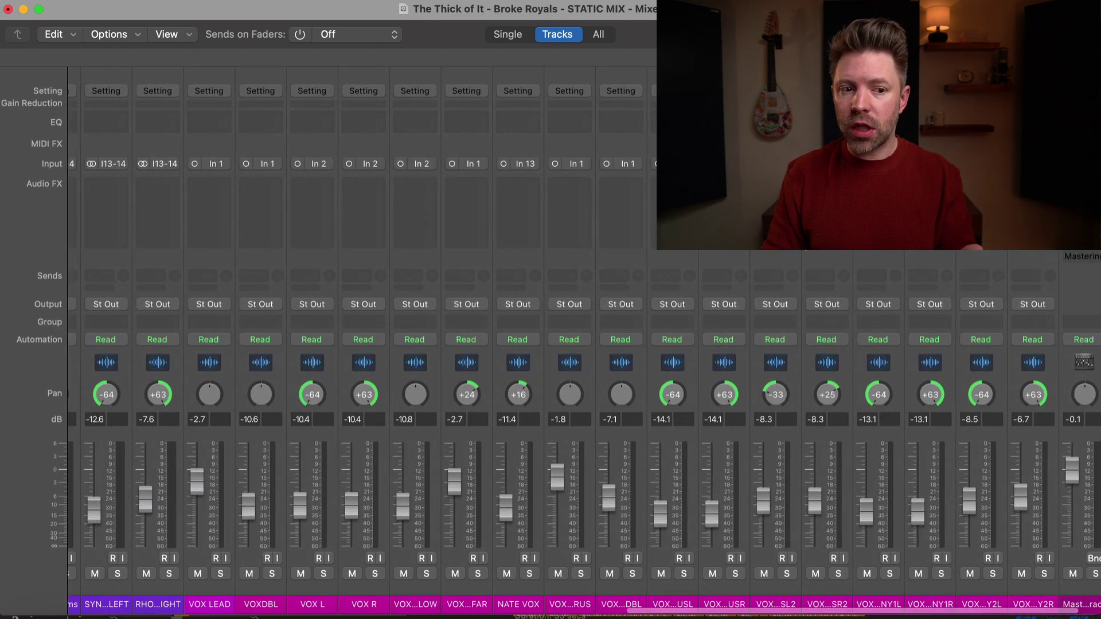
scroll(583, 344, left, 2)
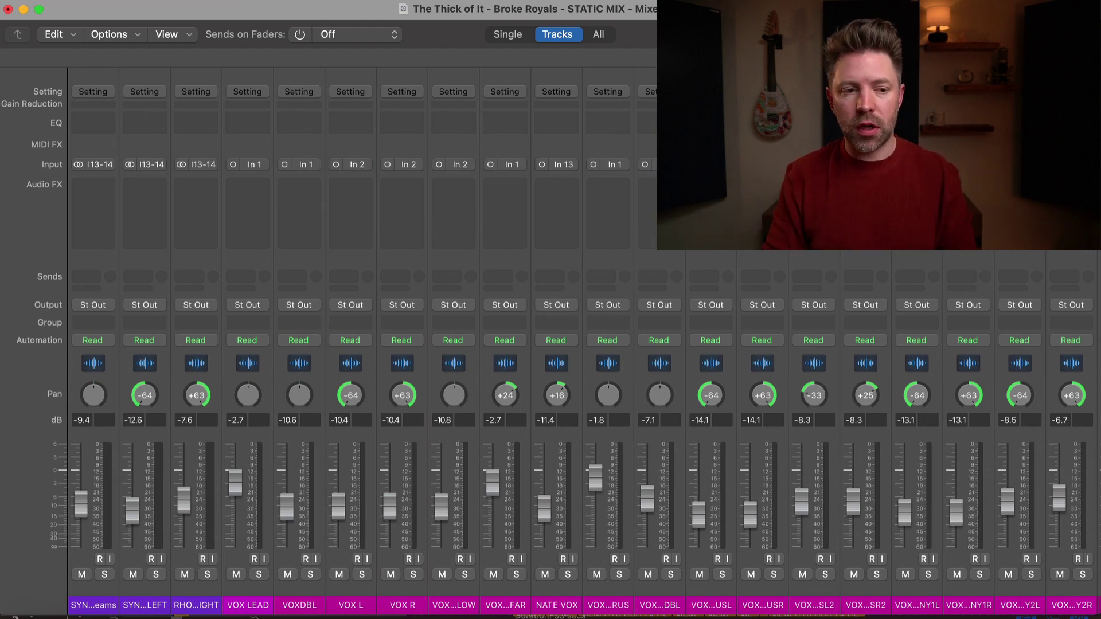
scroll(584, 344, left, 2)
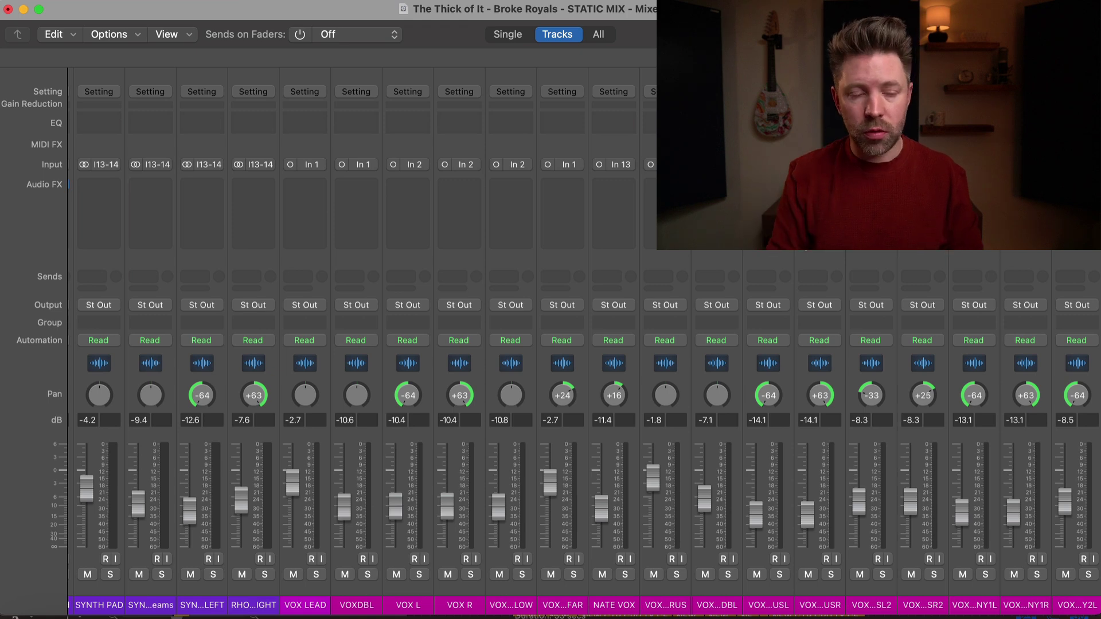
key(super+w)
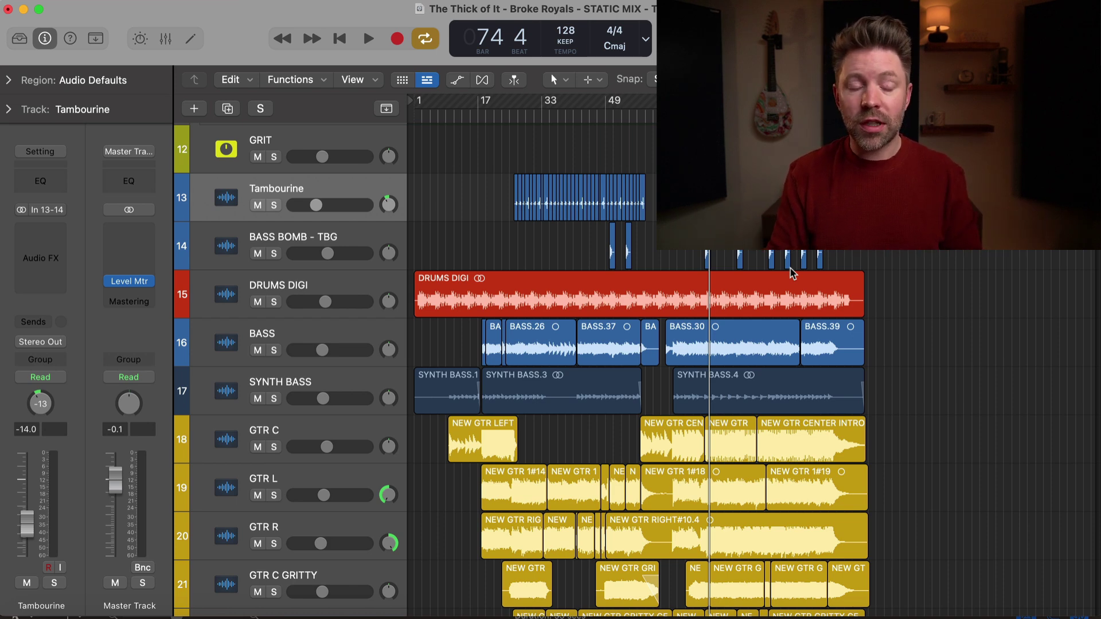
Turn Cycle off and drag a new cycle range on the ruler from bar 1 across the whole song
key(c)
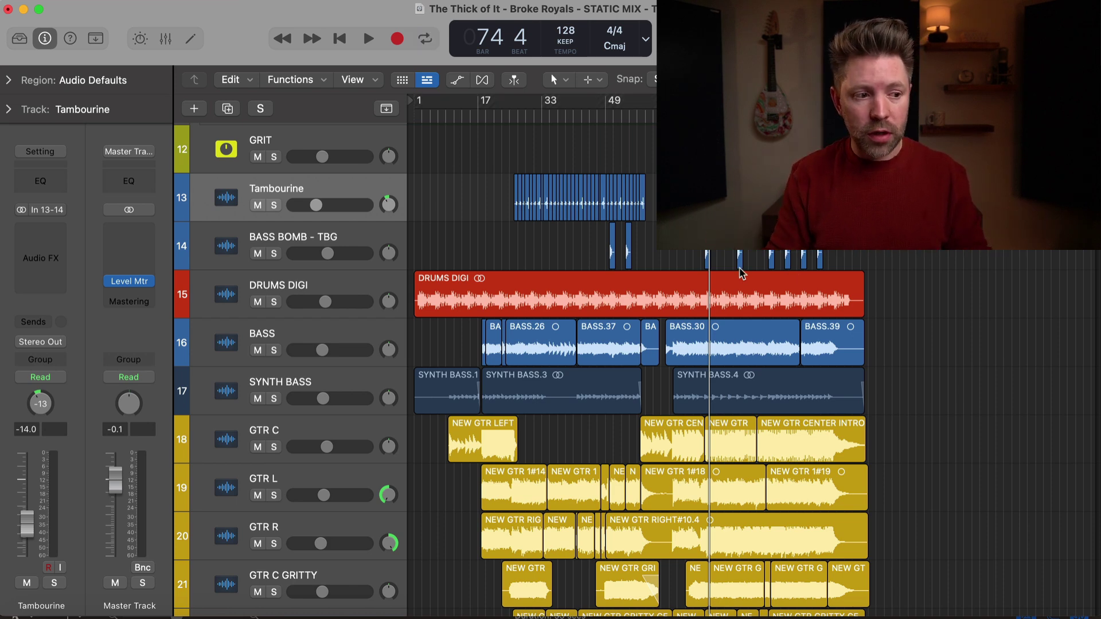
drag(905, 115, 415, 119)
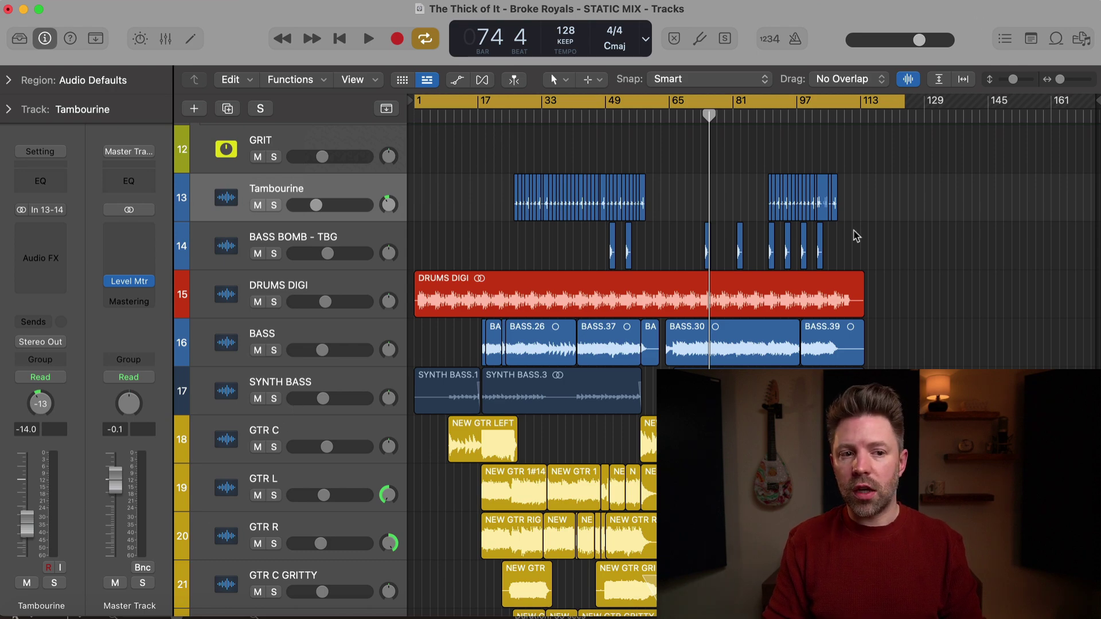
scroll(868, 315, down, 20)
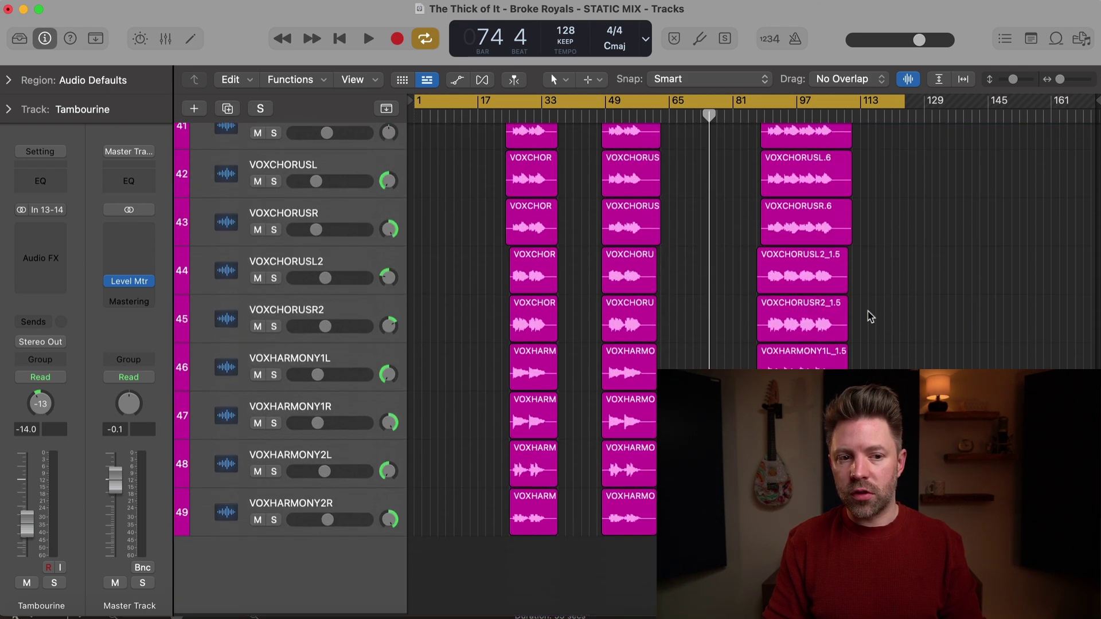
scroll(868, 315, up, 20)
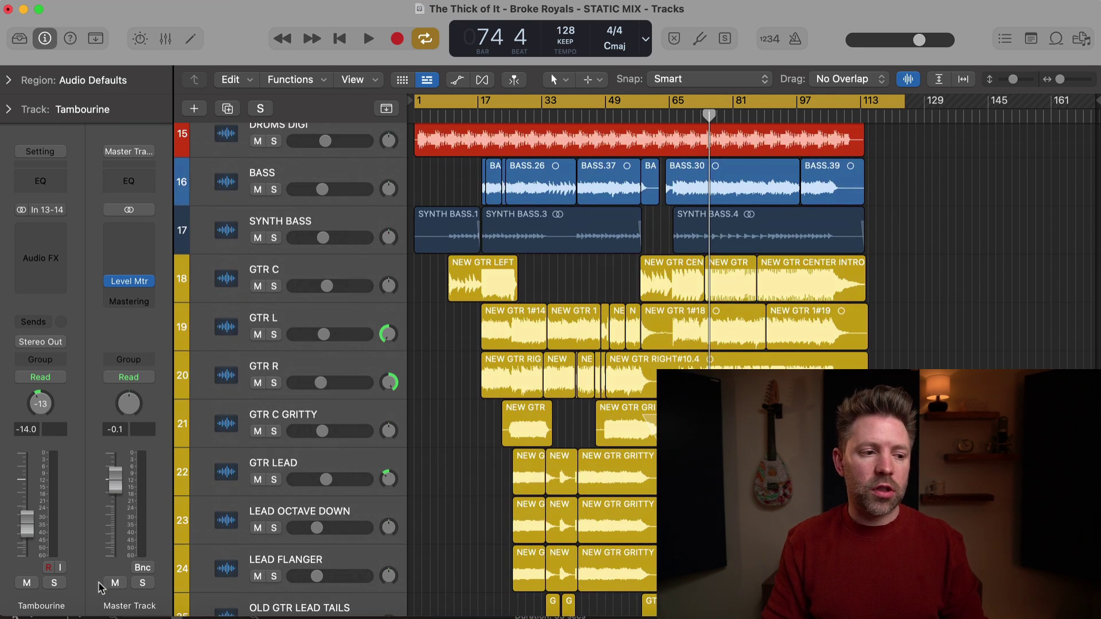
Bounce the Master output offline as a 24-bit 44100 Hz PCM Wave with dithering None into BOUNCES
click(142, 568)
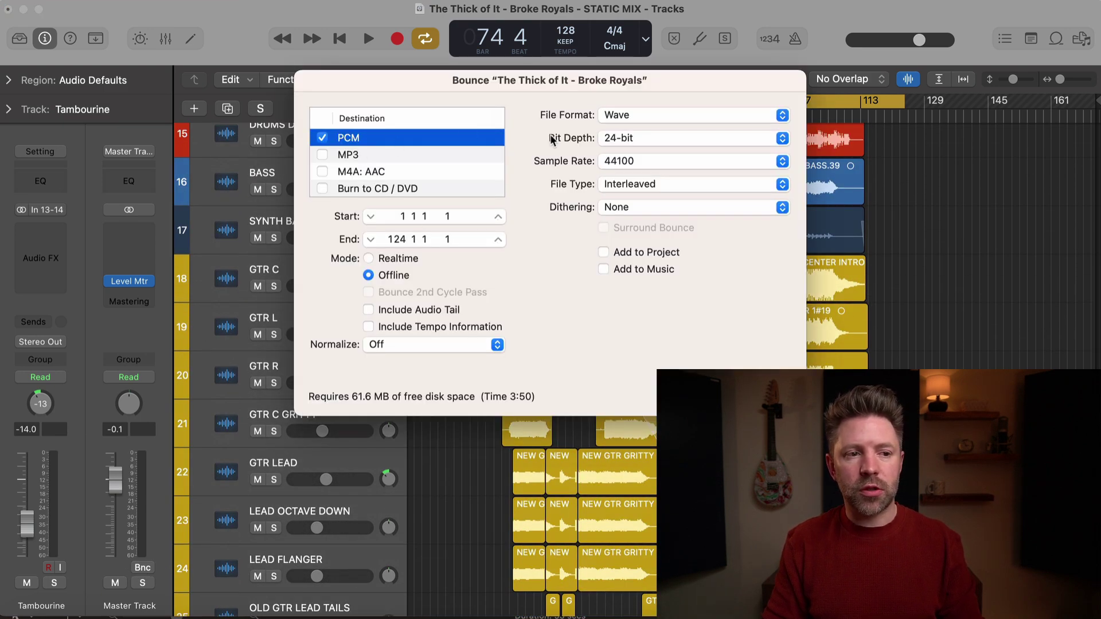
click(620, 117)
click(569, 121)
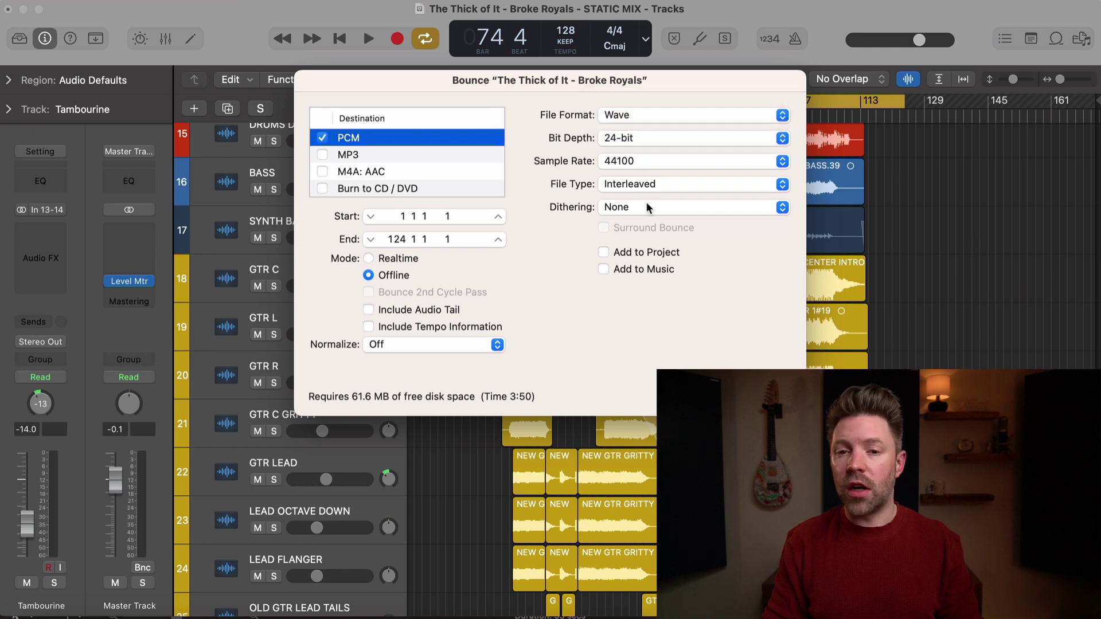
click(648, 209)
click(657, 212)
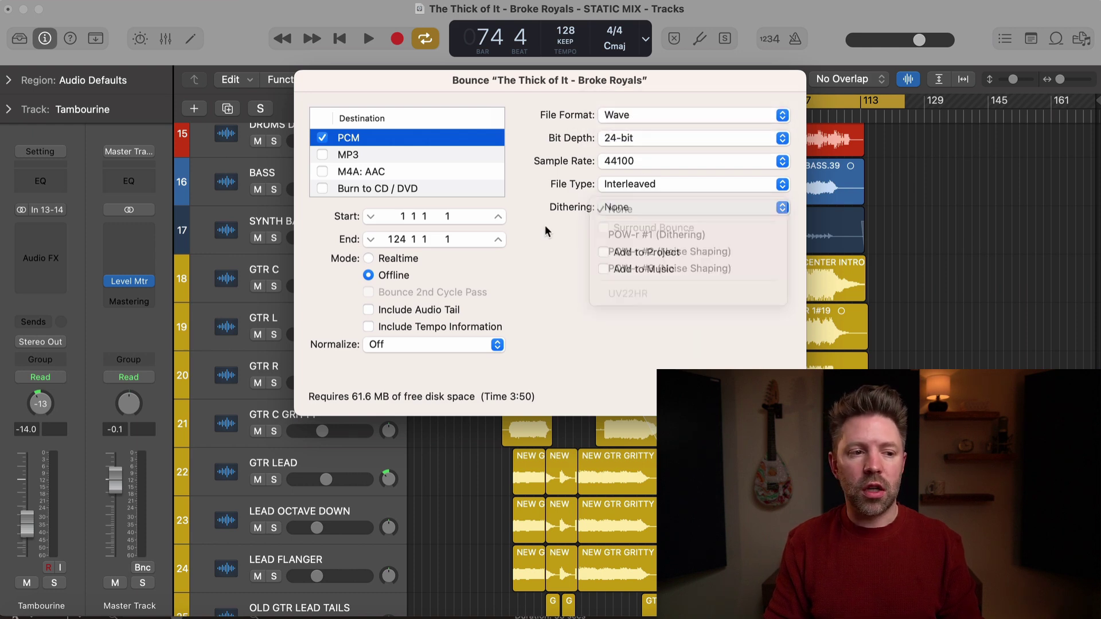
key(Return)
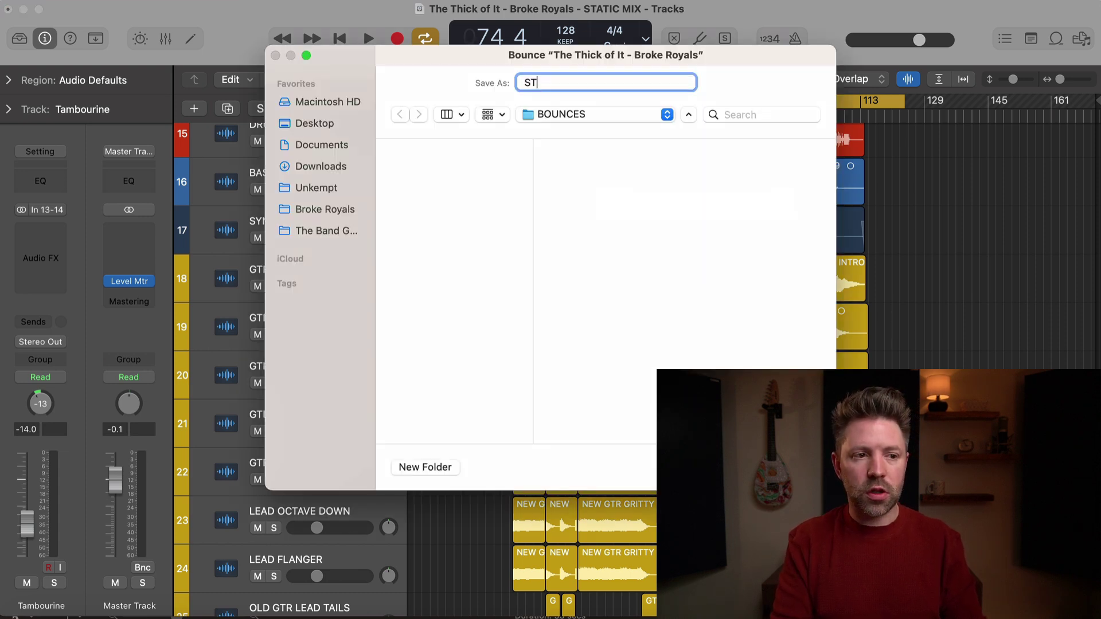
key(Return)
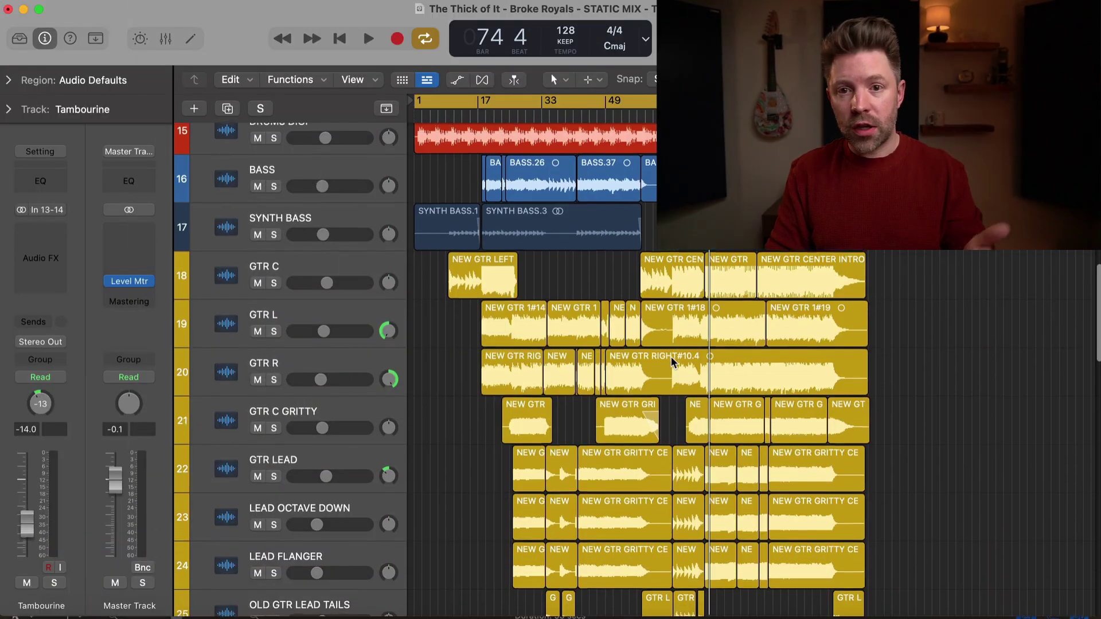
Import STATIC MIX.wav as new track 50 and mute it
scroll(672, 361, down, 20)
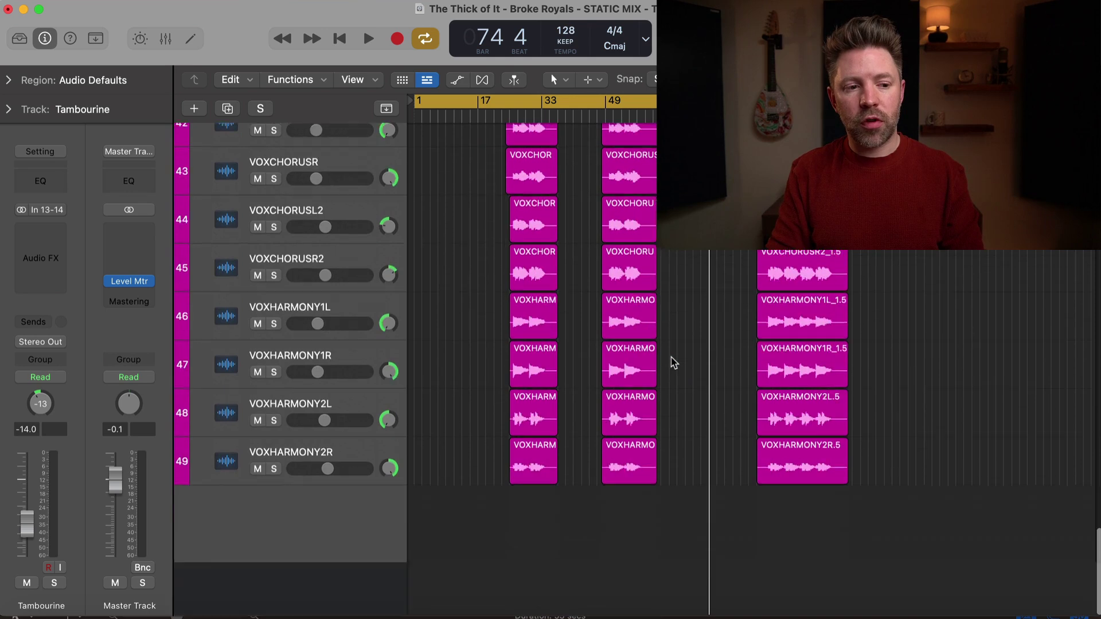
scroll(672, 367, up, 2)
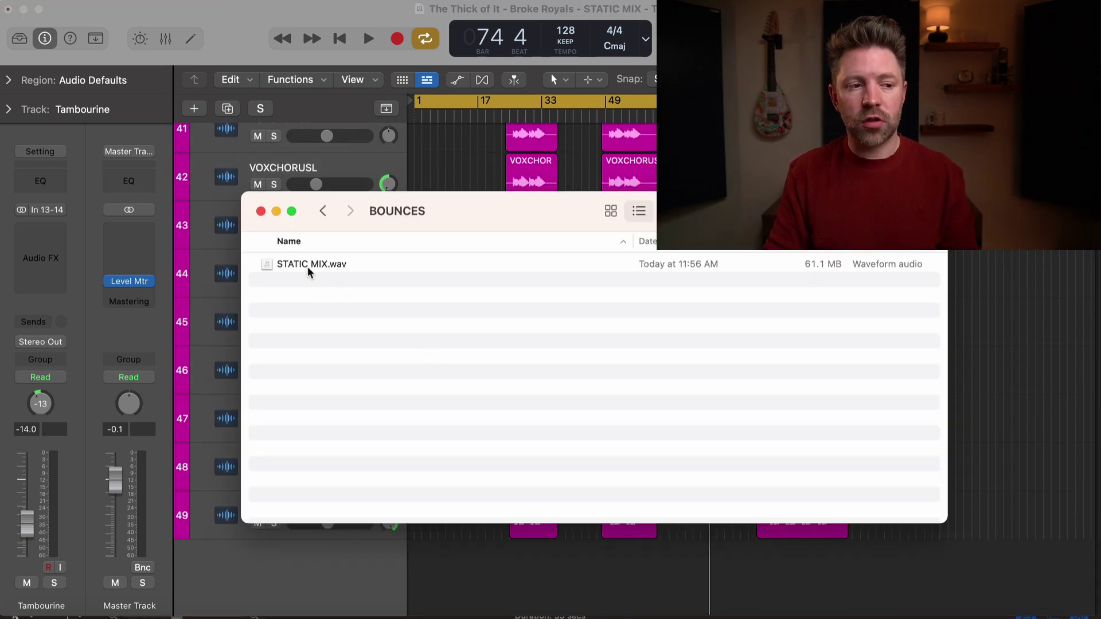
drag(308, 272, 457, 566)
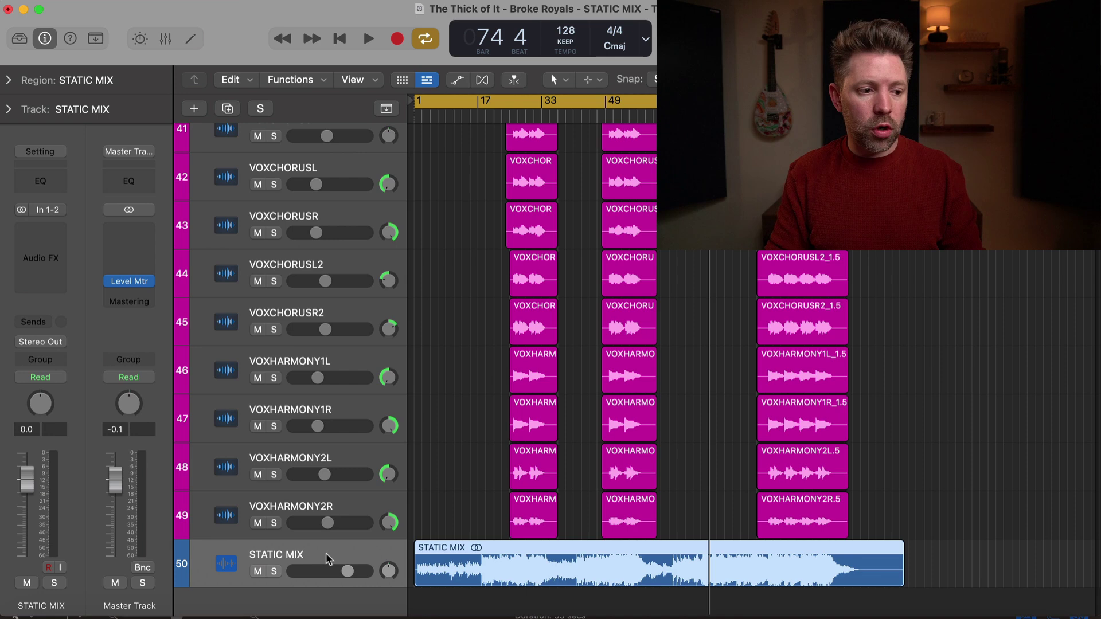
click(257, 571)
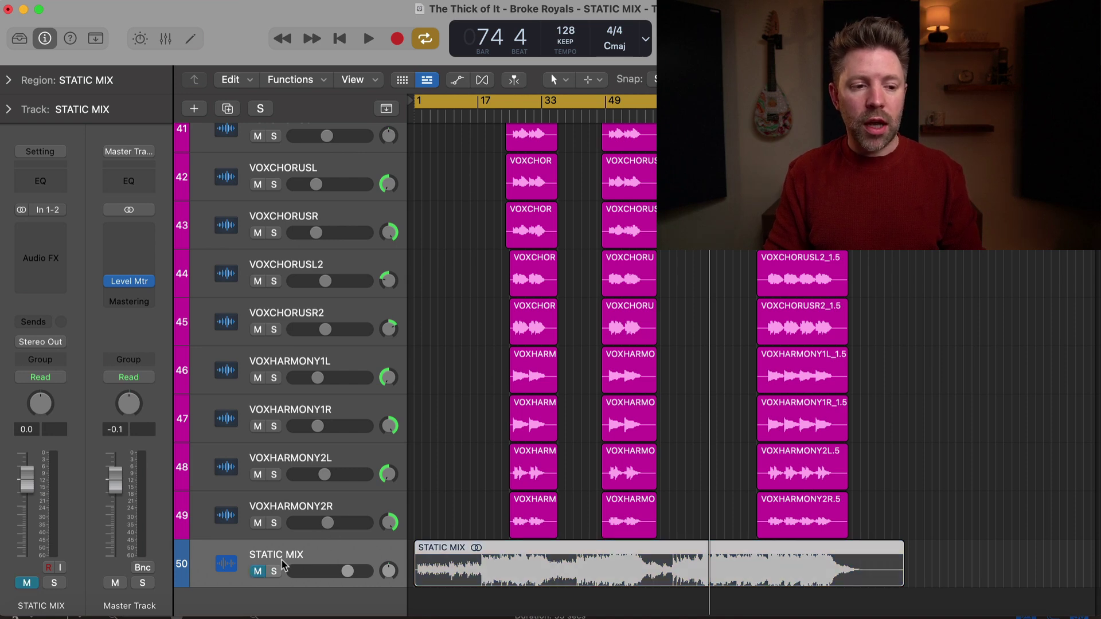
Turn Cycle off and solo STATIC MIX during playback to compare the bounce with the live mix
key(c)
click(274, 571)
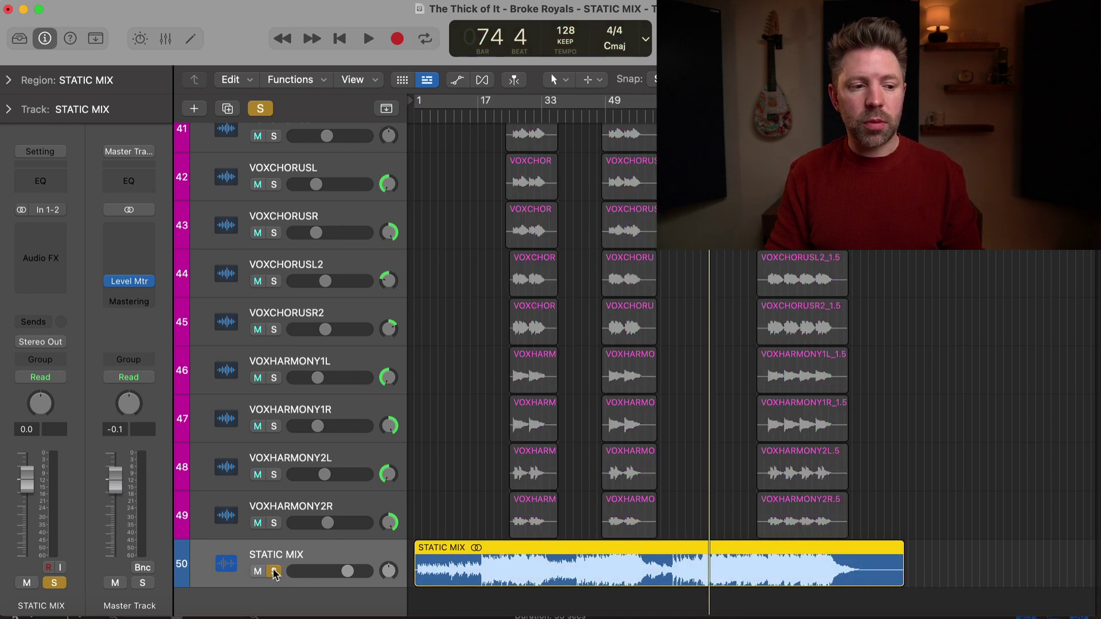
click(274, 572)
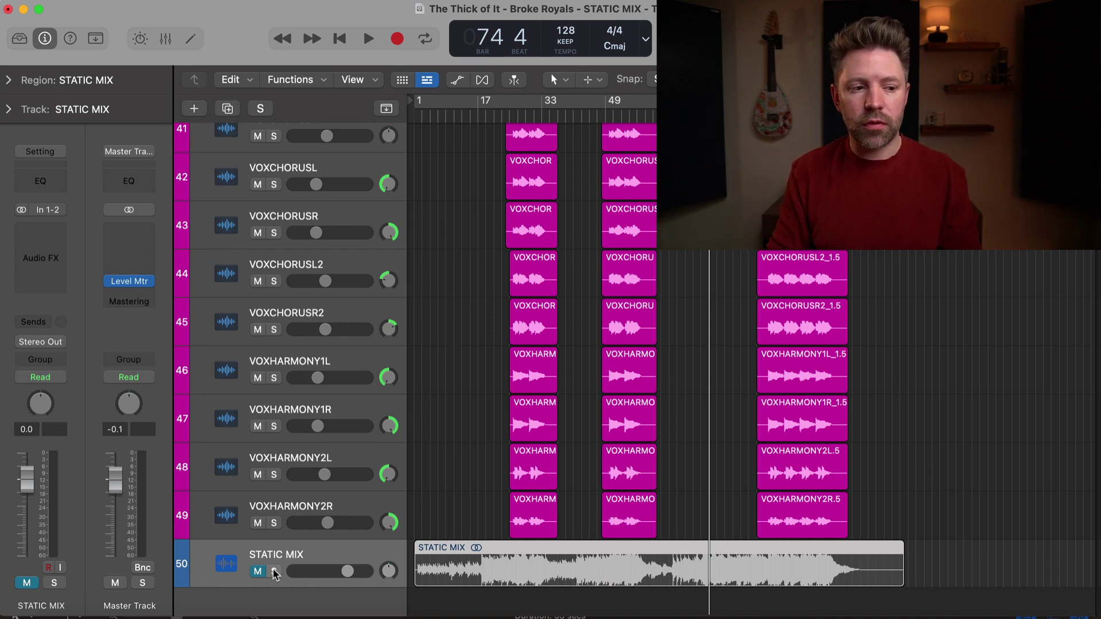
click(274, 571)
key(space)
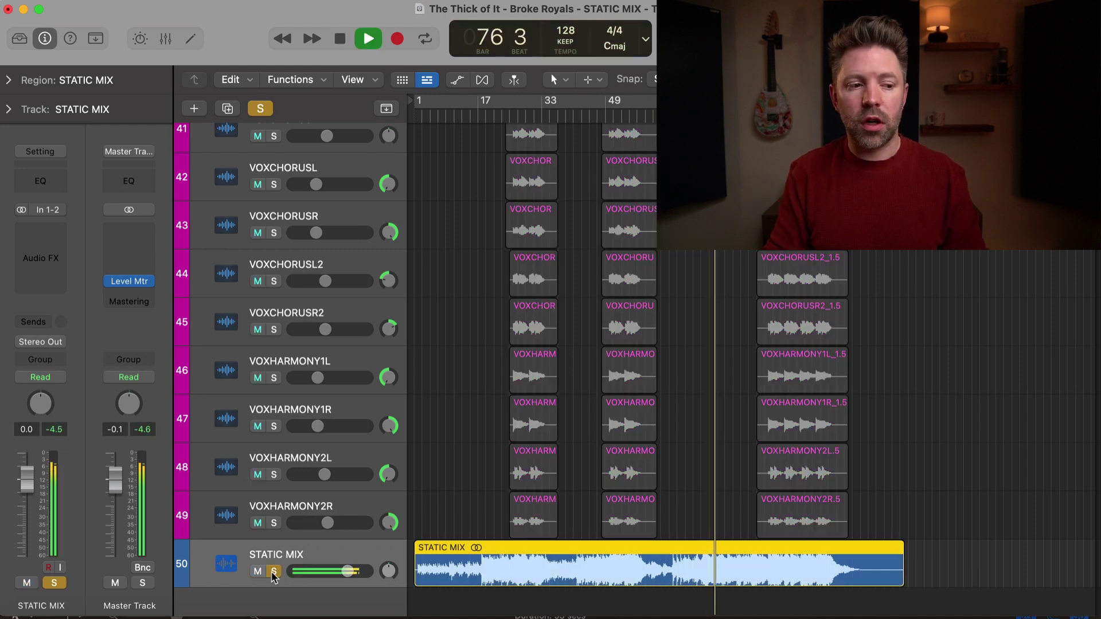
click(274, 571)
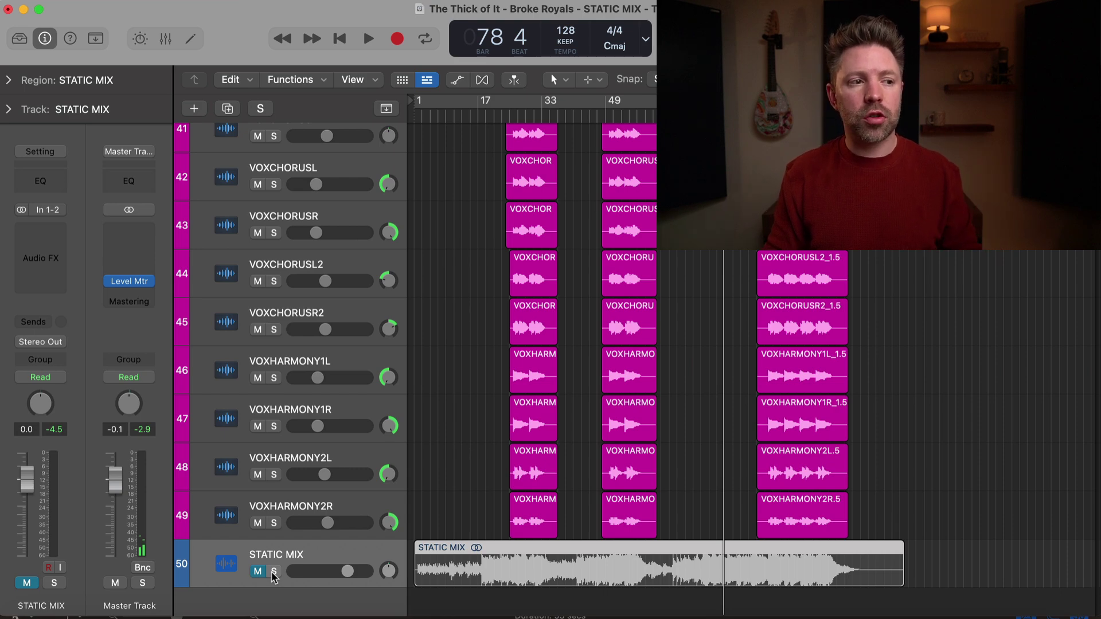
Save as a new project alternative named 'MASTER TRACK PROCESSING', keeping the STATIC MIX changes
click(109, 9)
mouse_move(181, 217)
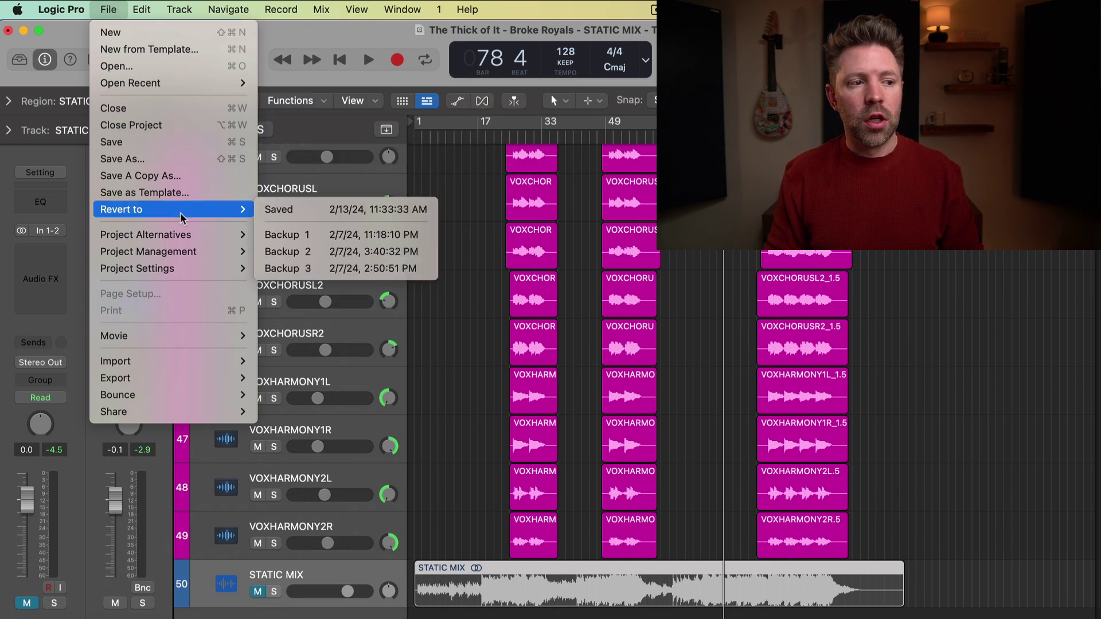
mouse_move(238, 235)
click(293, 235)
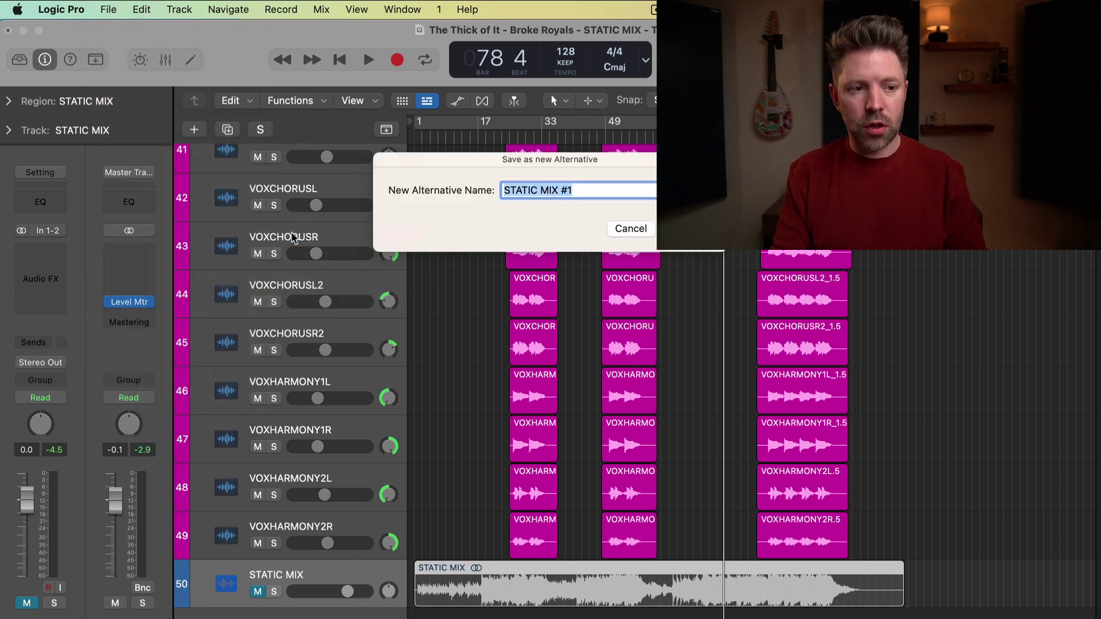
text(MASTER TRACK PROCESSING)
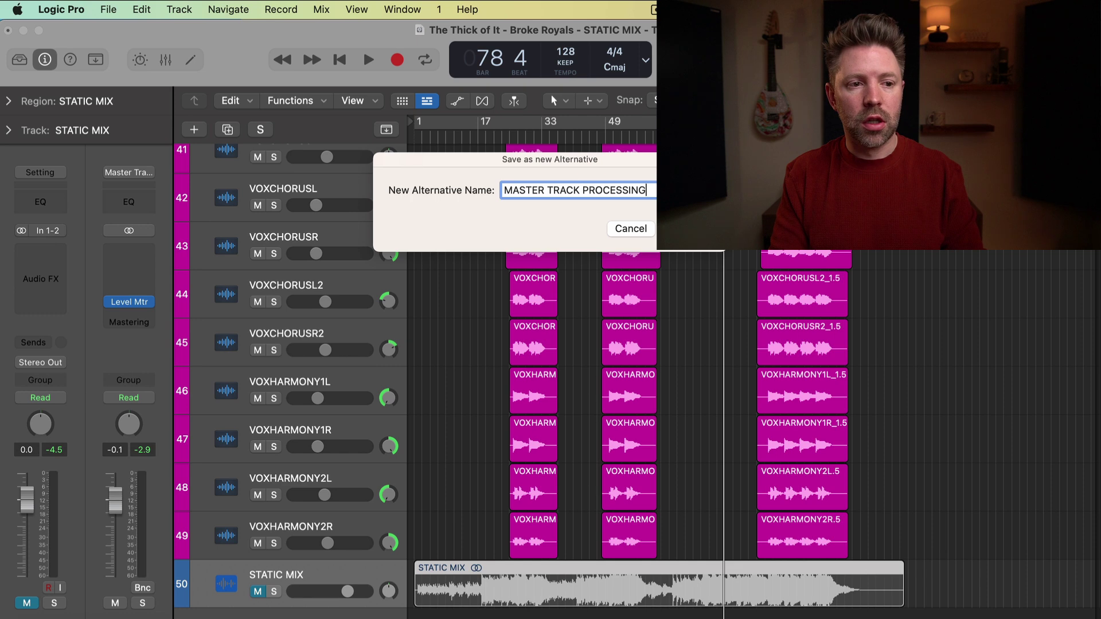
key(Return)
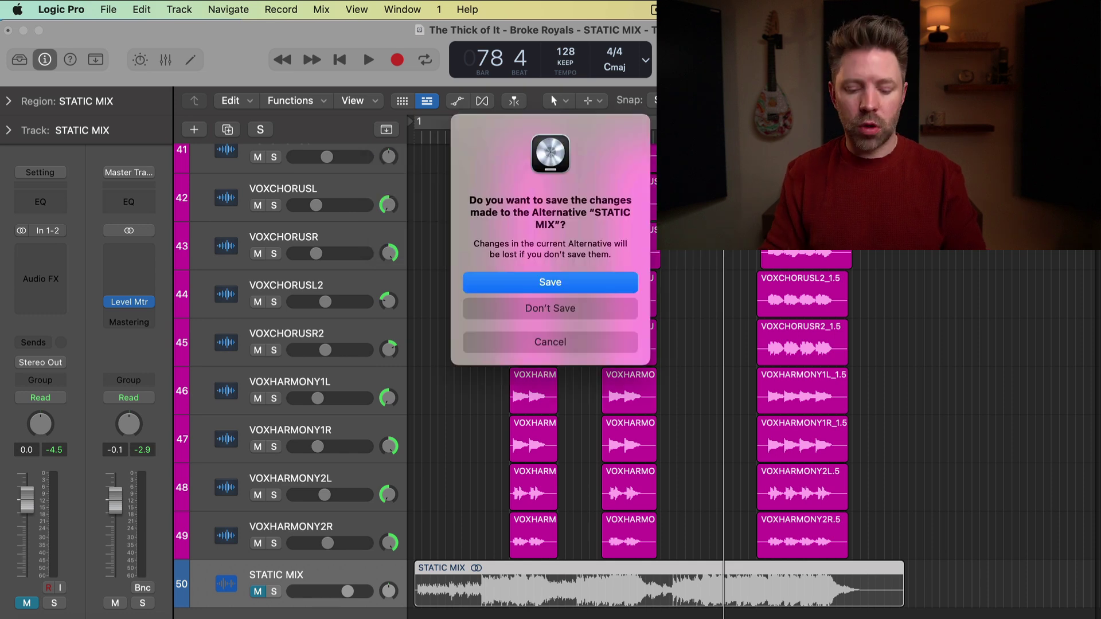
key(Return)
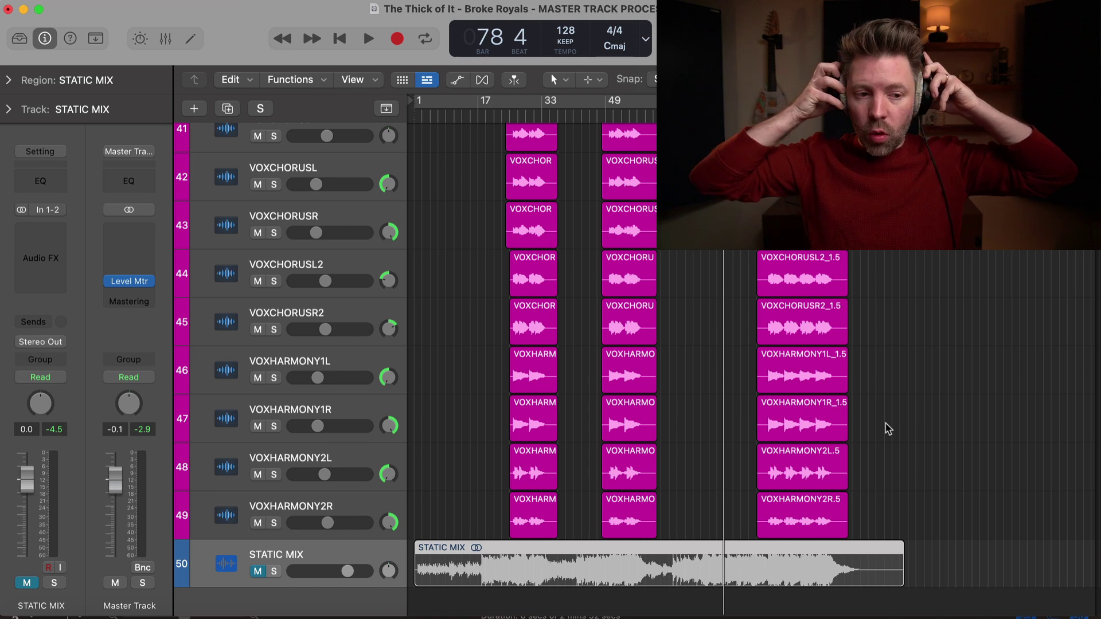
Show the full mixer, select the Master Track strip, start playback, and unmute the Master Track
key(super+2)
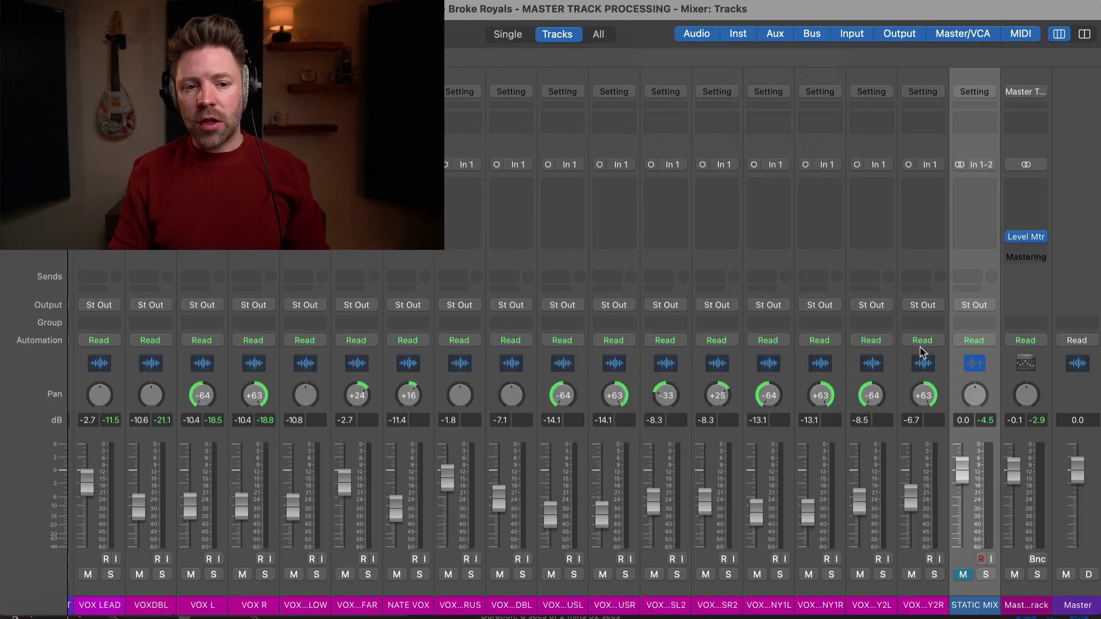
click(1069, 400)
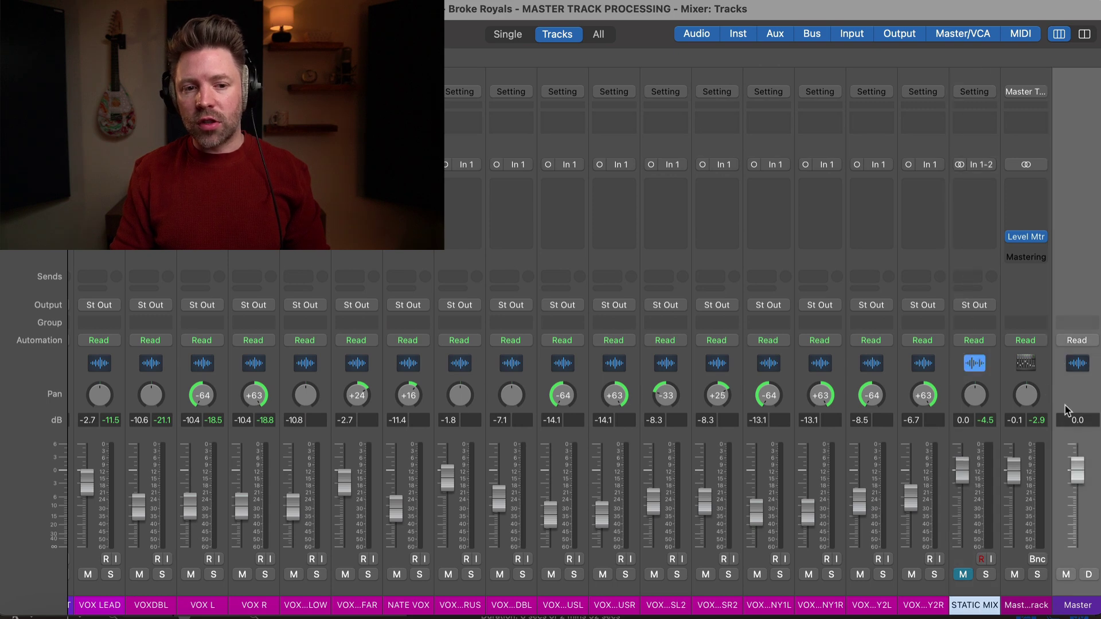
click(1043, 381)
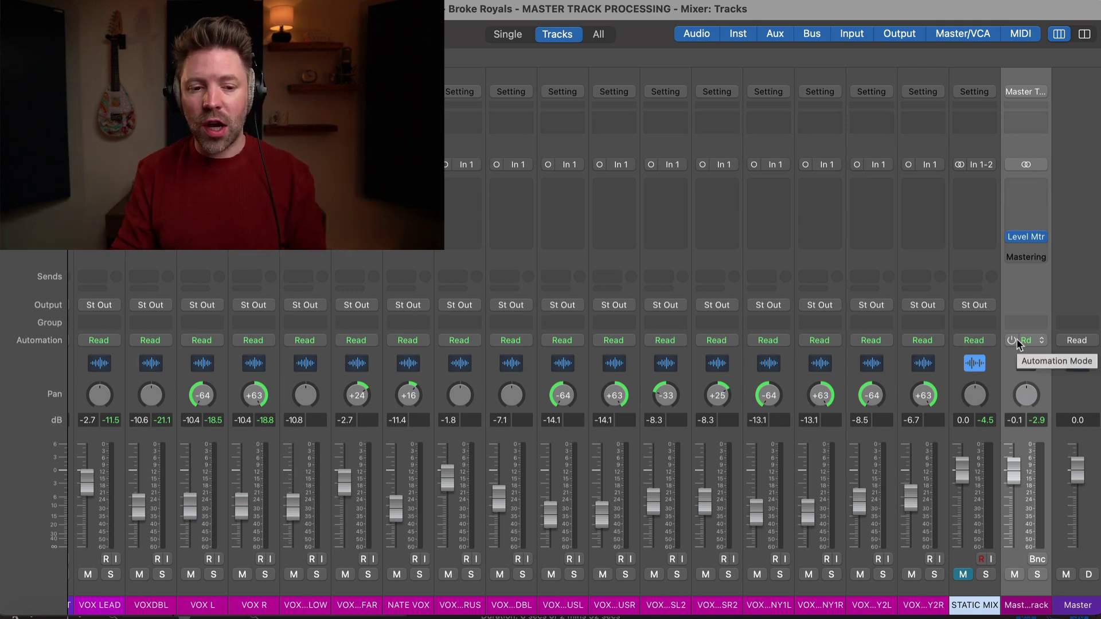
key(space)
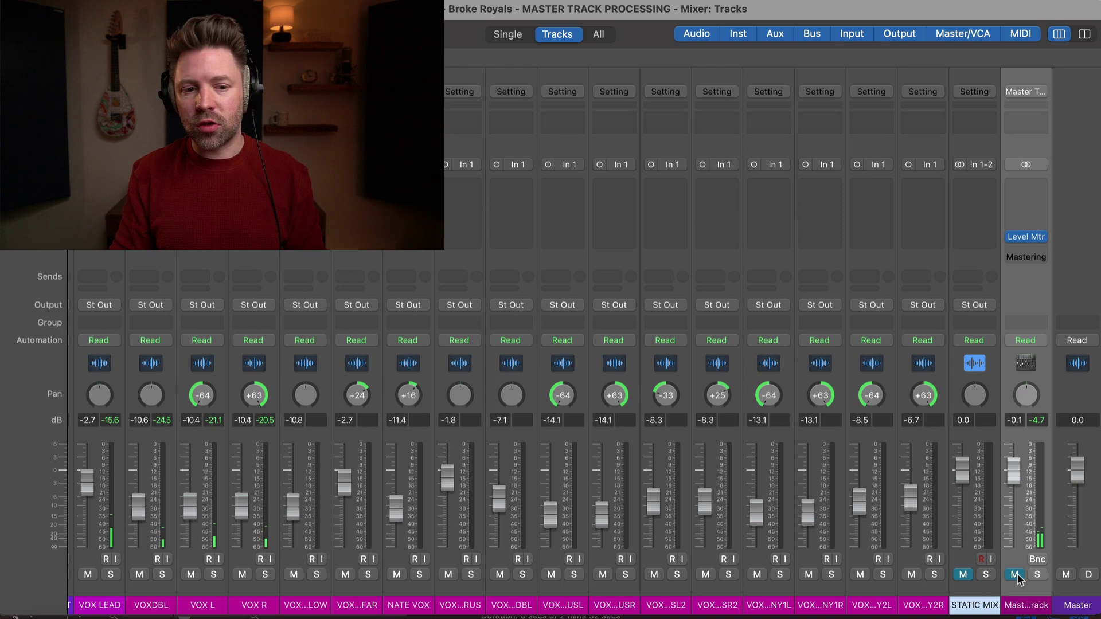
click(1016, 576)
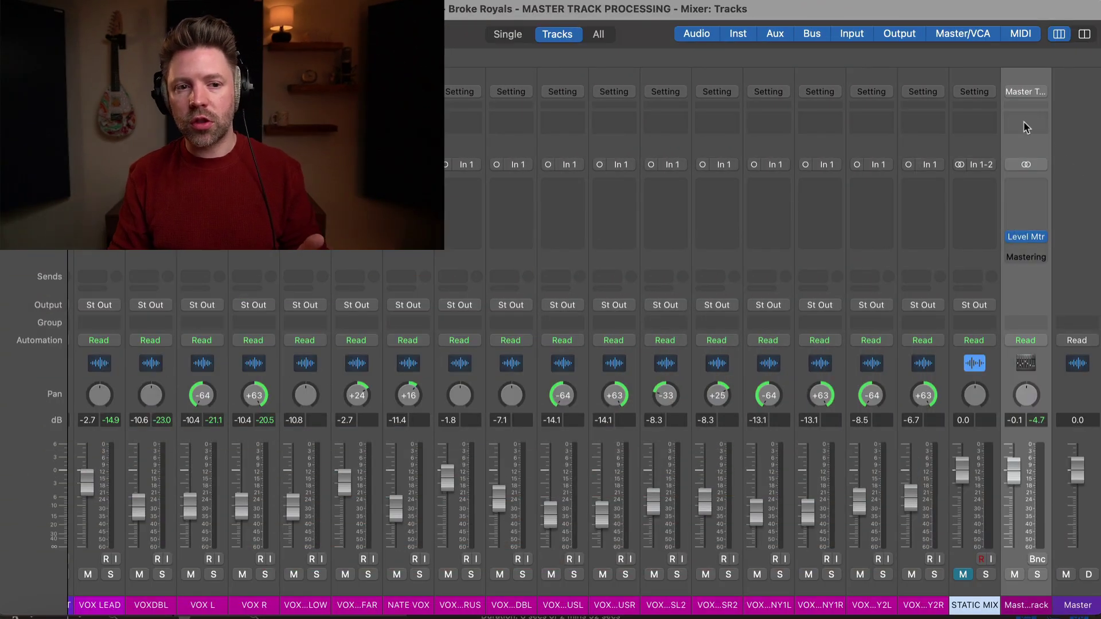
Insert a Channel EQ on the Master Track and boost its low shelf about +3.8 dB near 103 Hz
click(1026, 127)
drag(838, 201, 620, 168)
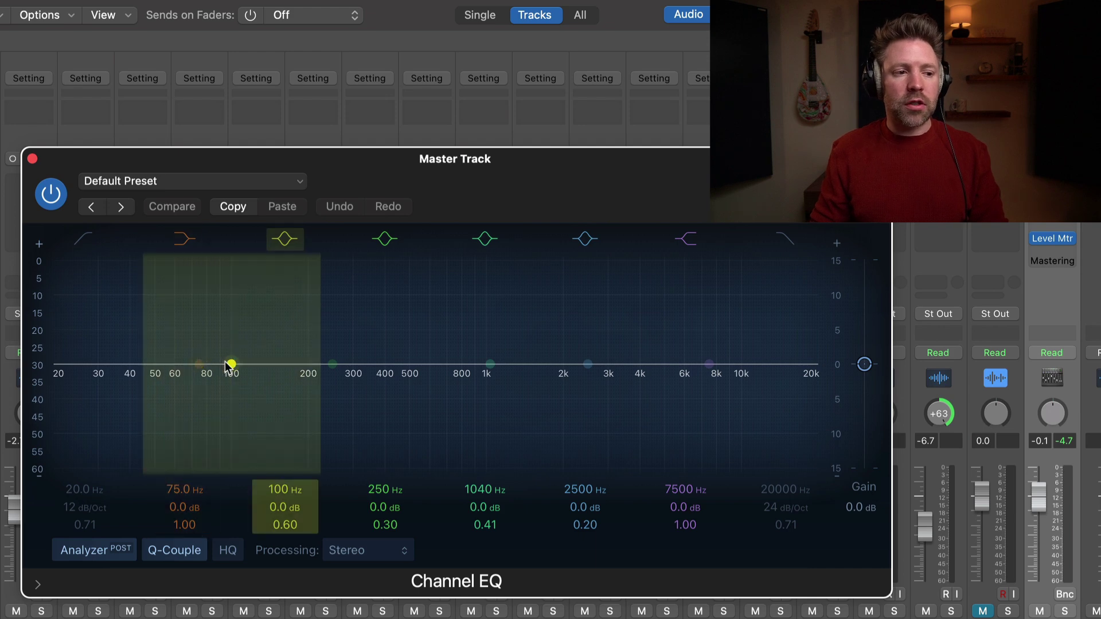
drag(229, 365, 236, 336)
alt+click(229, 356)
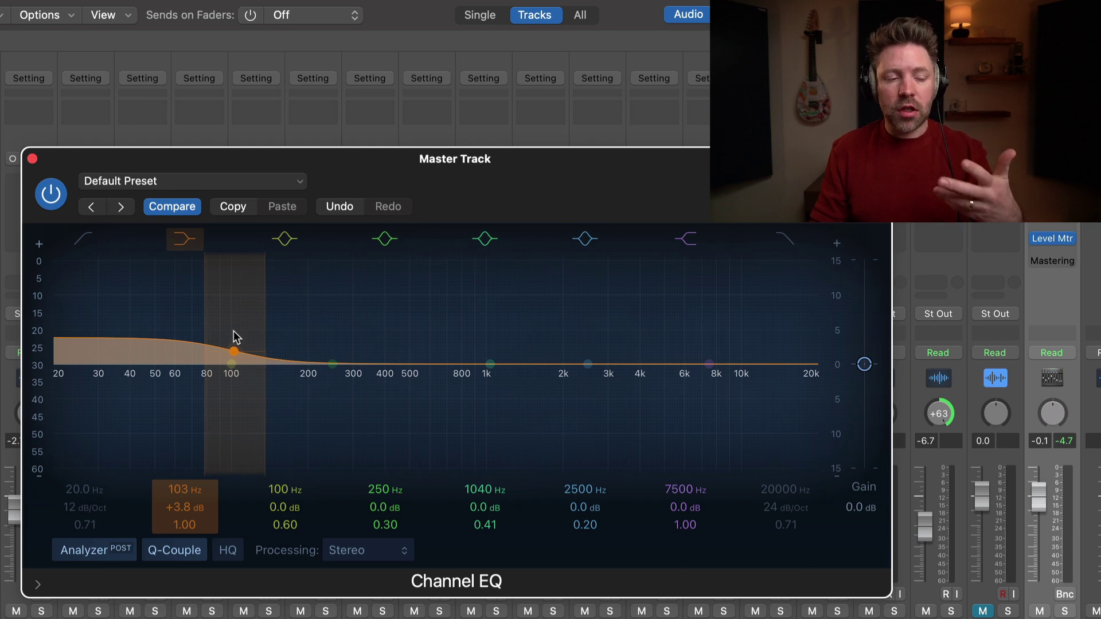
Adjust the low shelf by ear during playback until it reads 90.5 Hz, +2.3 dB
mouse_move(235, 336)
mouse_down()
mouse_move(229, 320)
mouse_move(233, 343)
mouse_up()
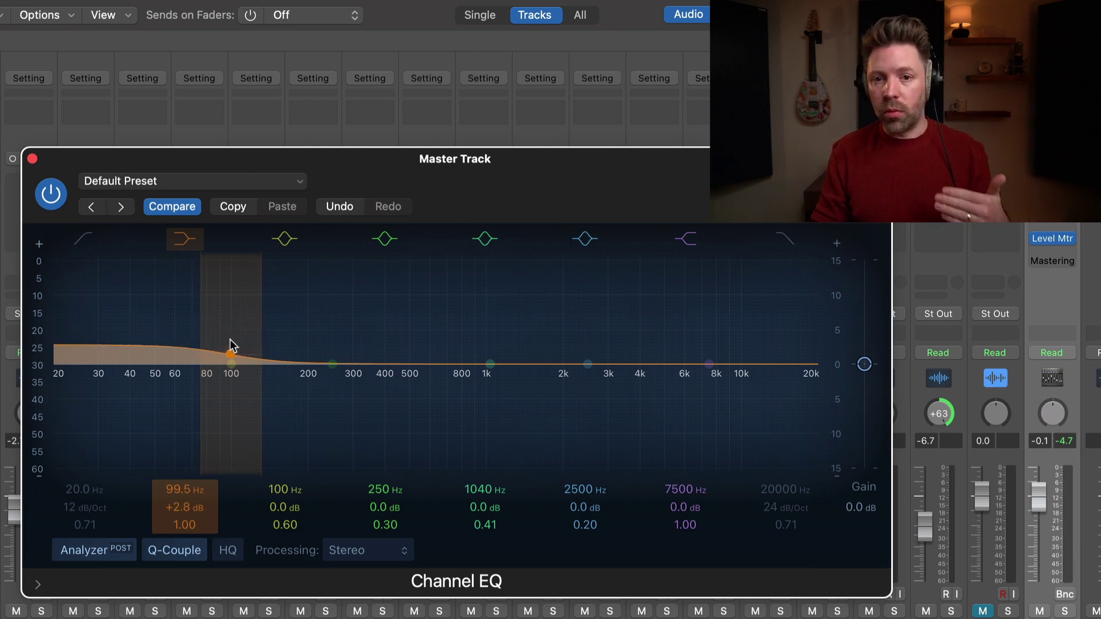
drag(231, 358, 227, 356)
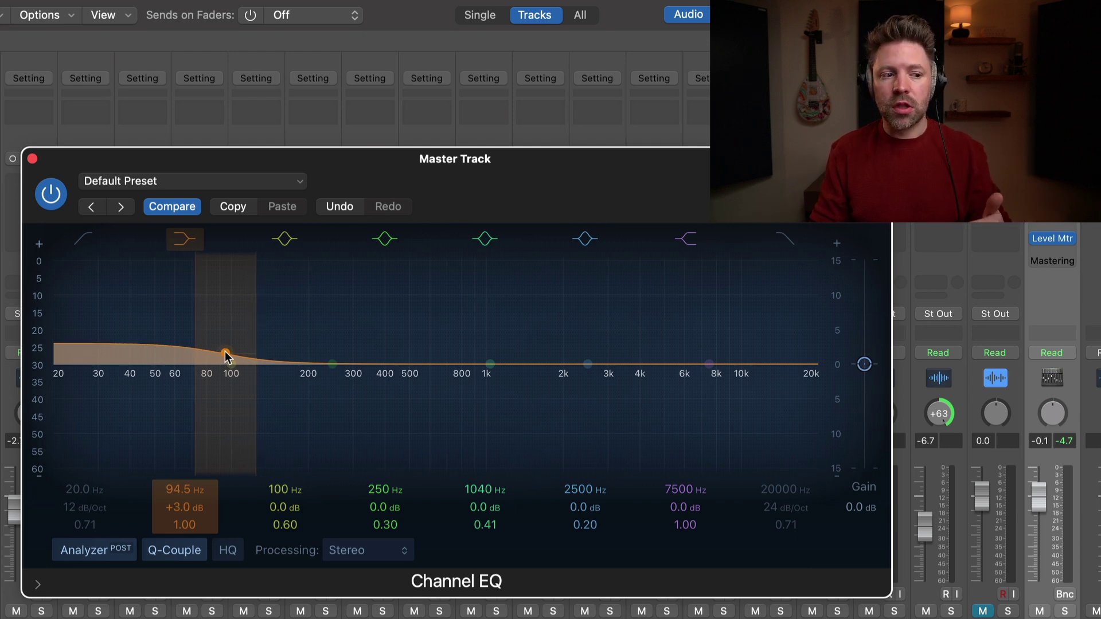
drag(225, 352, 218, 368)
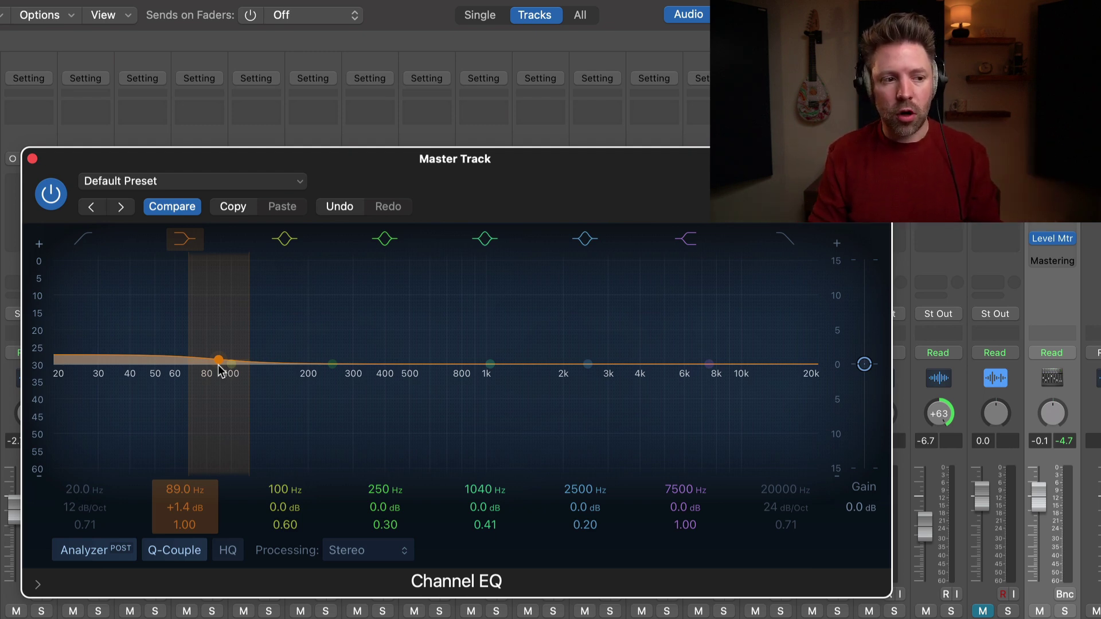
key(space)
drag(219, 366, 223, 326)
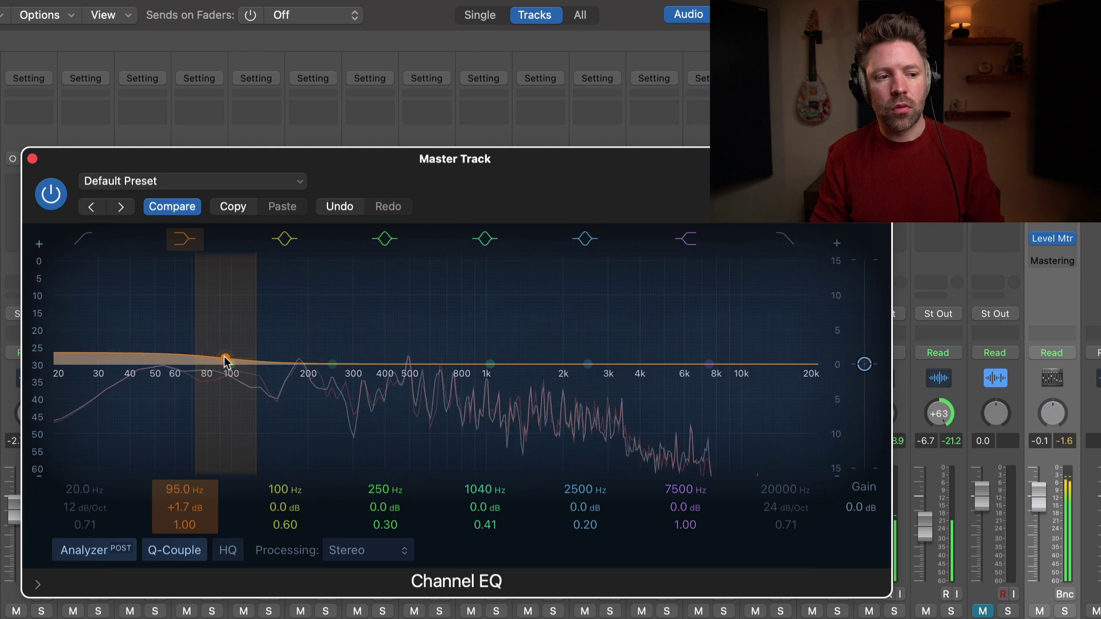
mouse_move(225, 358)
mouse_down()
mouse_move(255, 352)
mouse_move(223, 350)
mouse_up()
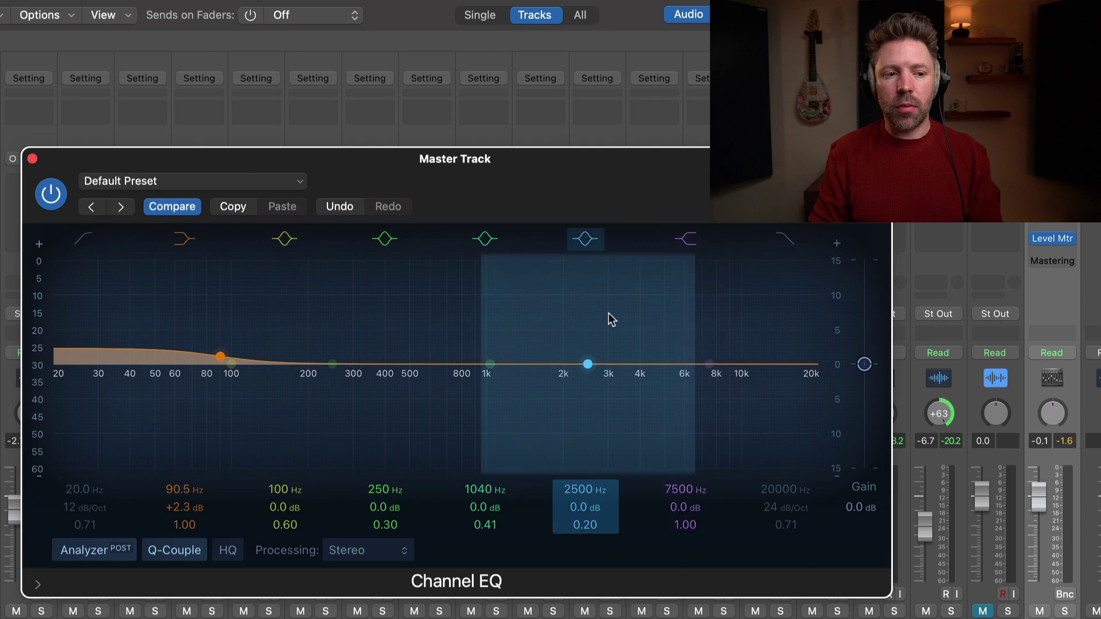
Set the Channel EQ high shelf to 4780 Hz with a +2.7 dB boost
mouse_move(706, 360)
mouse_down()
mouse_move(723, 334)
mouse_move(573, 344)
mouse_move(668, 342)
mouse_move(668, 328)
mouse_move(593, 322)
mouse_move(578, 327)
mouse_move(715, 315)
mouse_move(580, 315)
mouse_move(637, 311)
mouse_move(641, 349)
mouse_move(690, 342)
mouse_move(681, 304)
mouse_move(609, 301)
mouse_move(660, 304)
mouse_up()
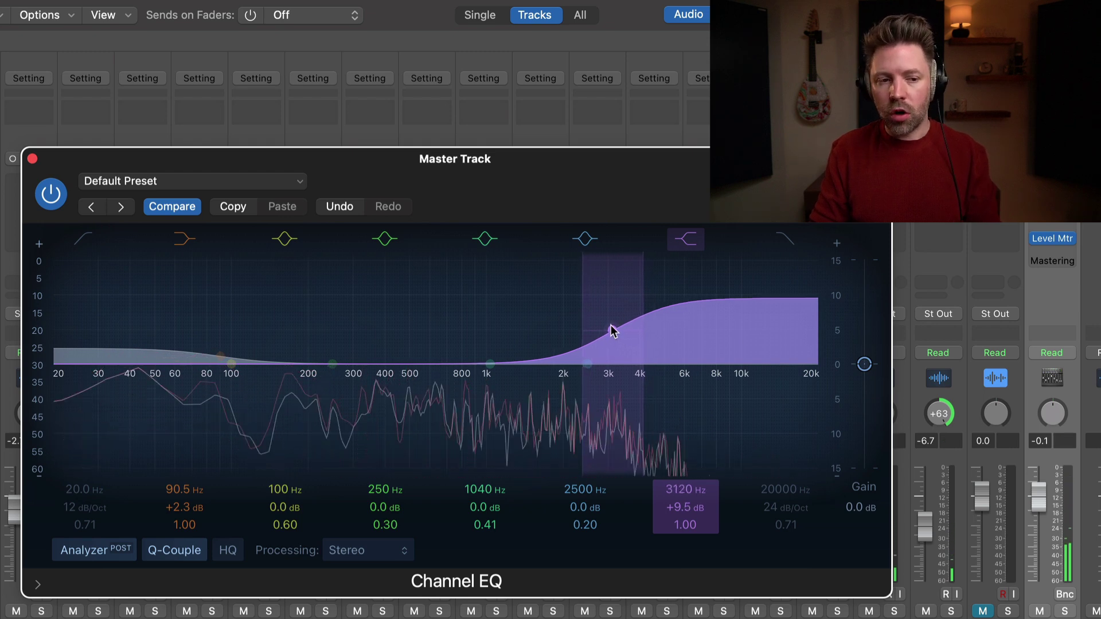
drag(612, 329, 608, 328)
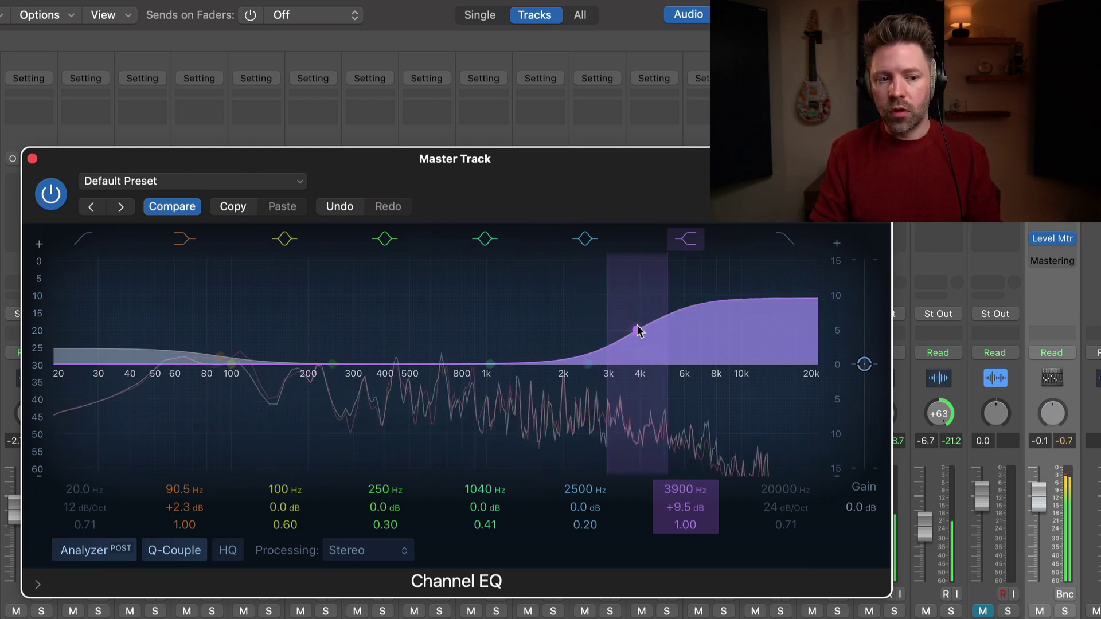
drag(638, 331, 662, 332)
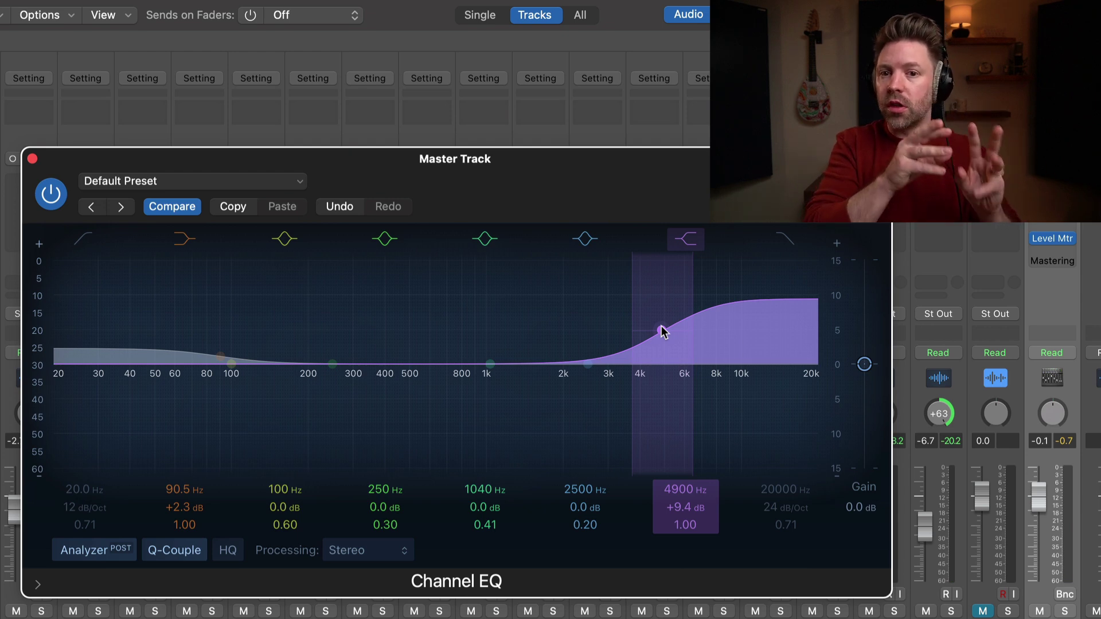
drag(662, 331, 660, 391)
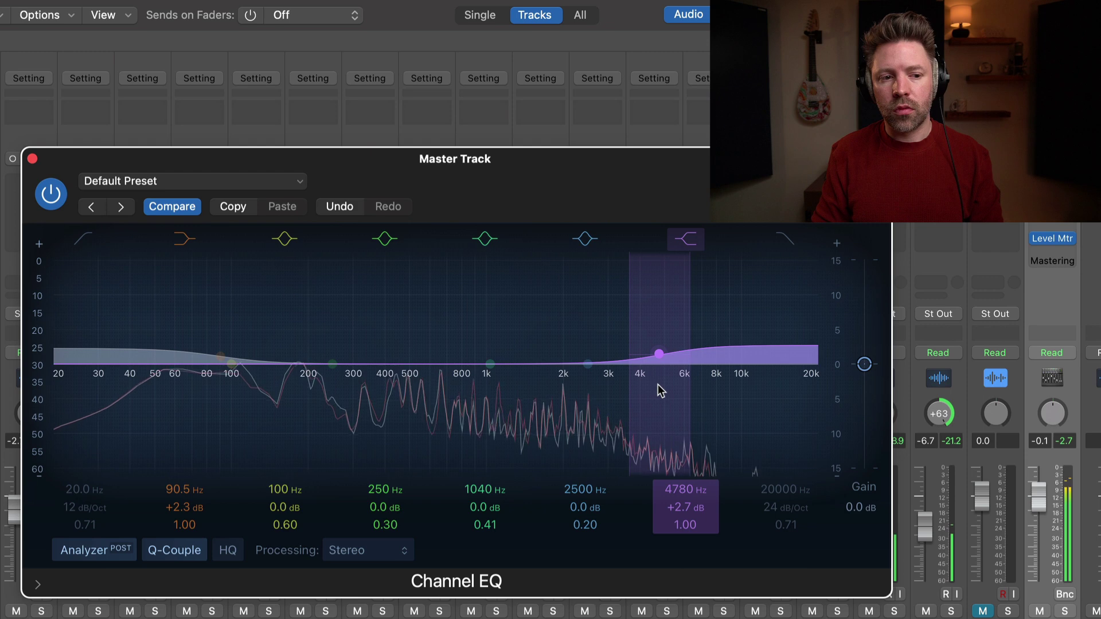
click(687, 239)
click(687, 239)
click(687, 239)
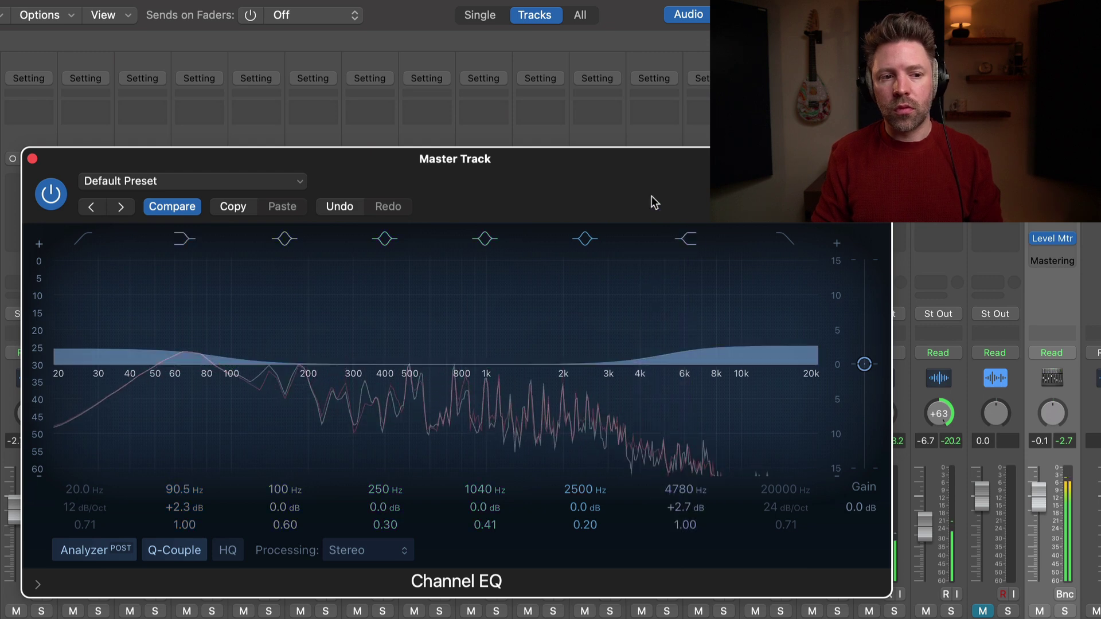
click(687, 240)
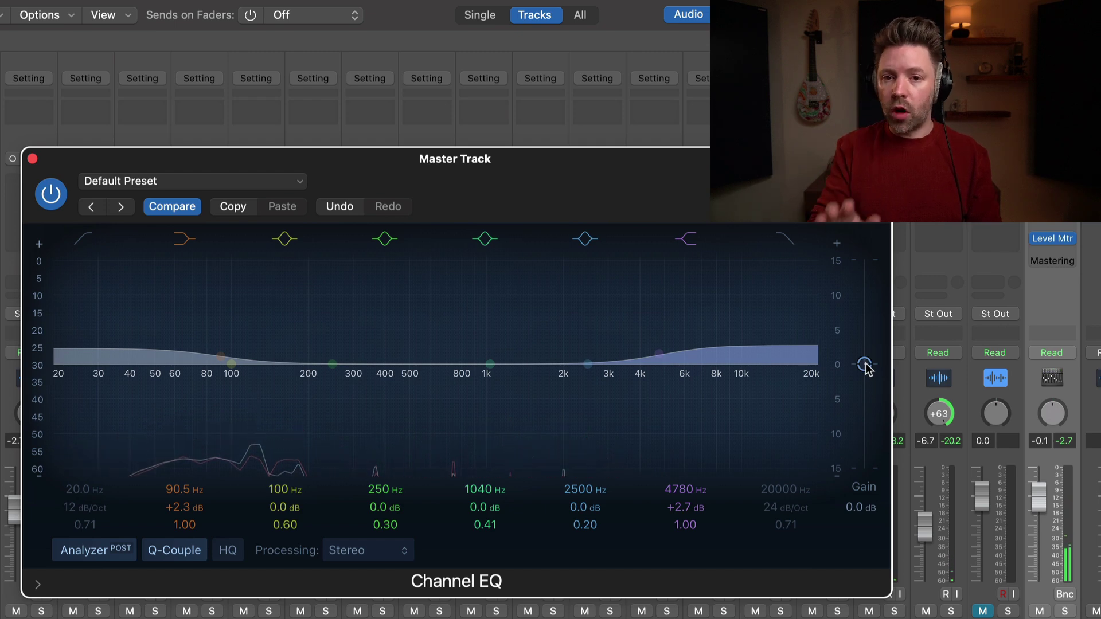
drag(865, 366, 867, 370)
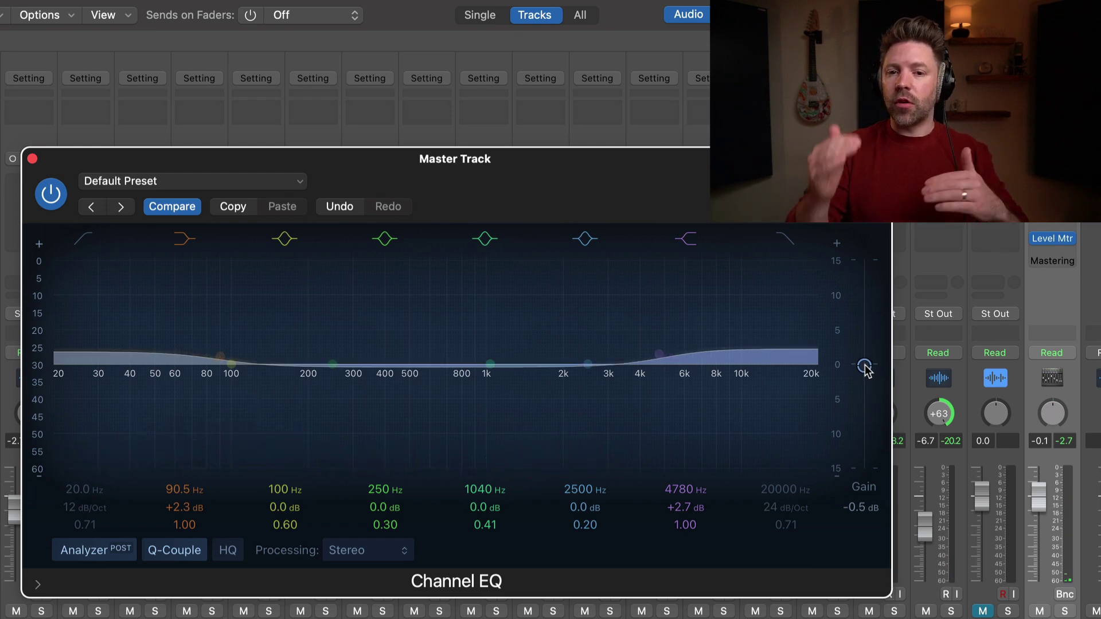
key(space)
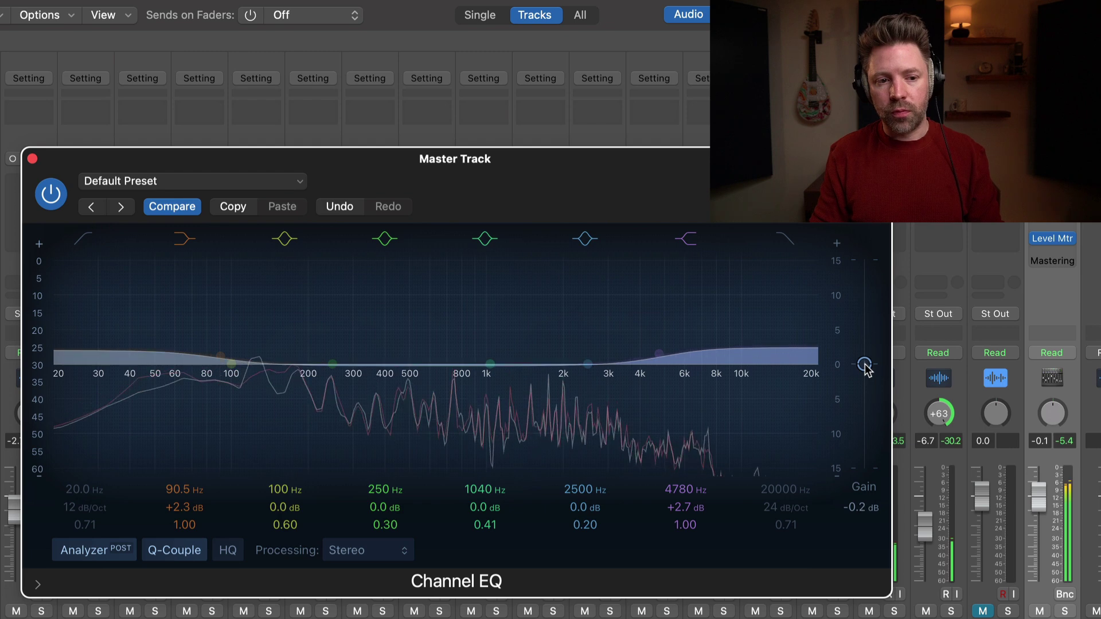
click(900, 252)
key(super+w)
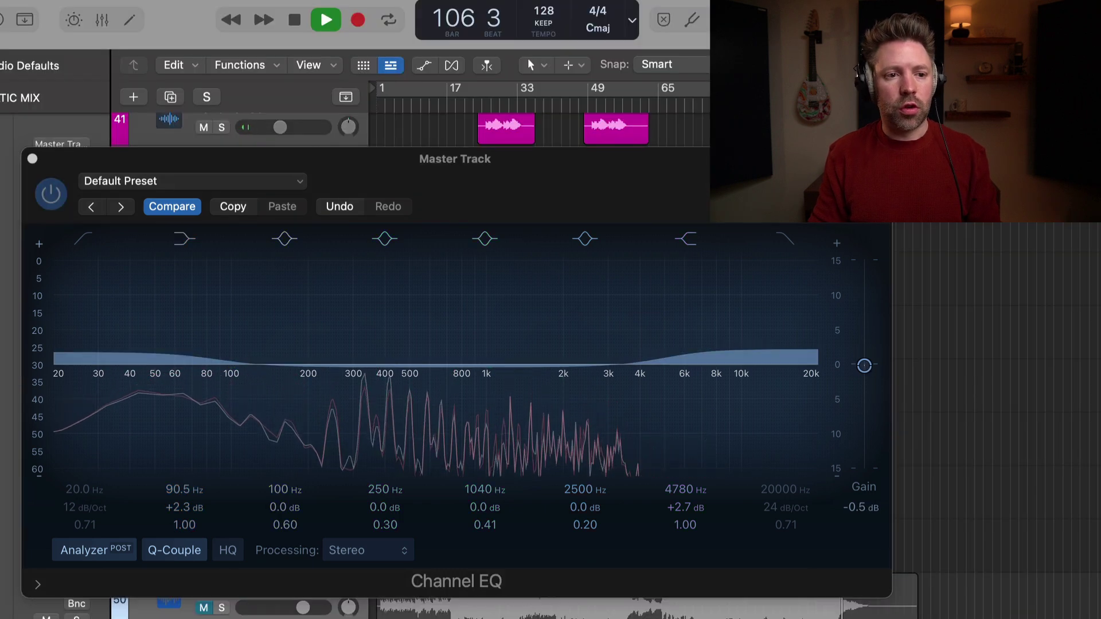
click(860, 371)
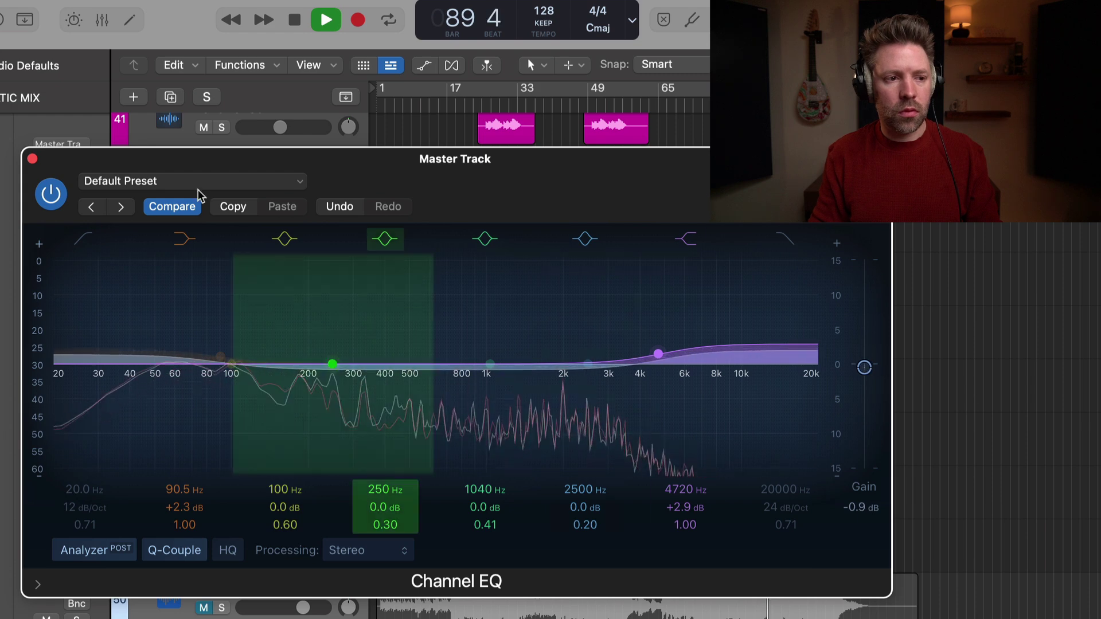
click(51, 193)
click(51, 194)
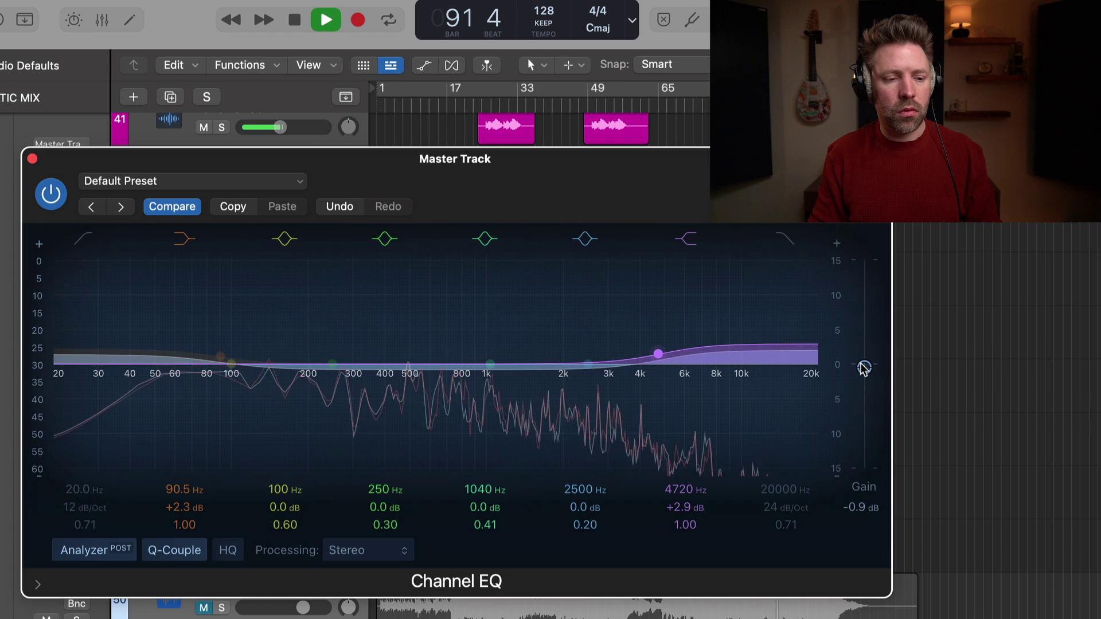
click(51, 194)
click(51, 194)
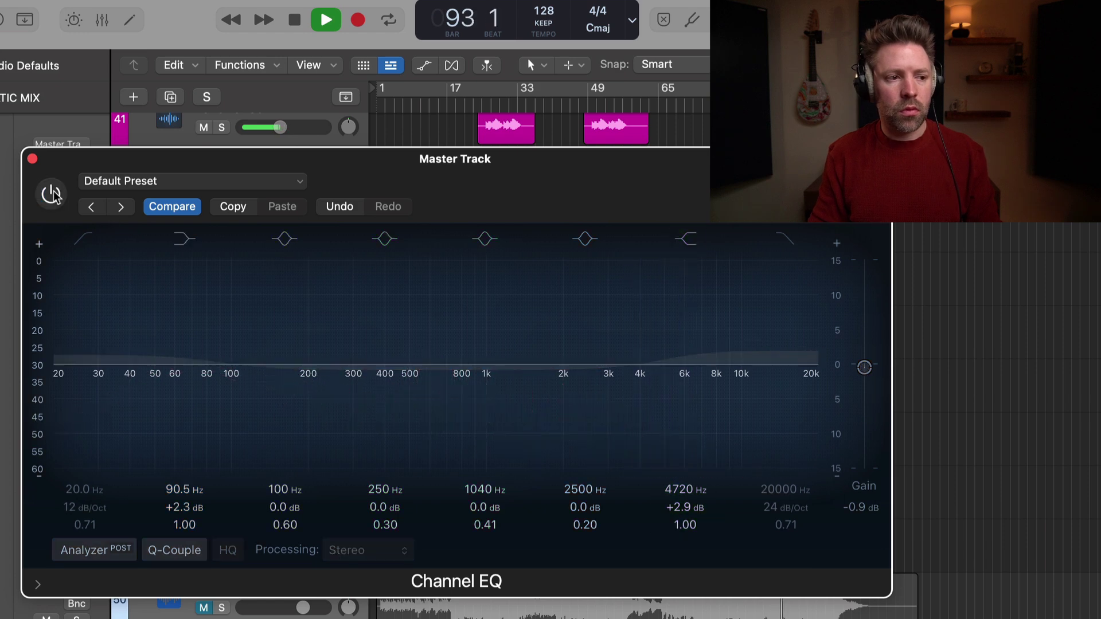
click(51, 194)
key(space)
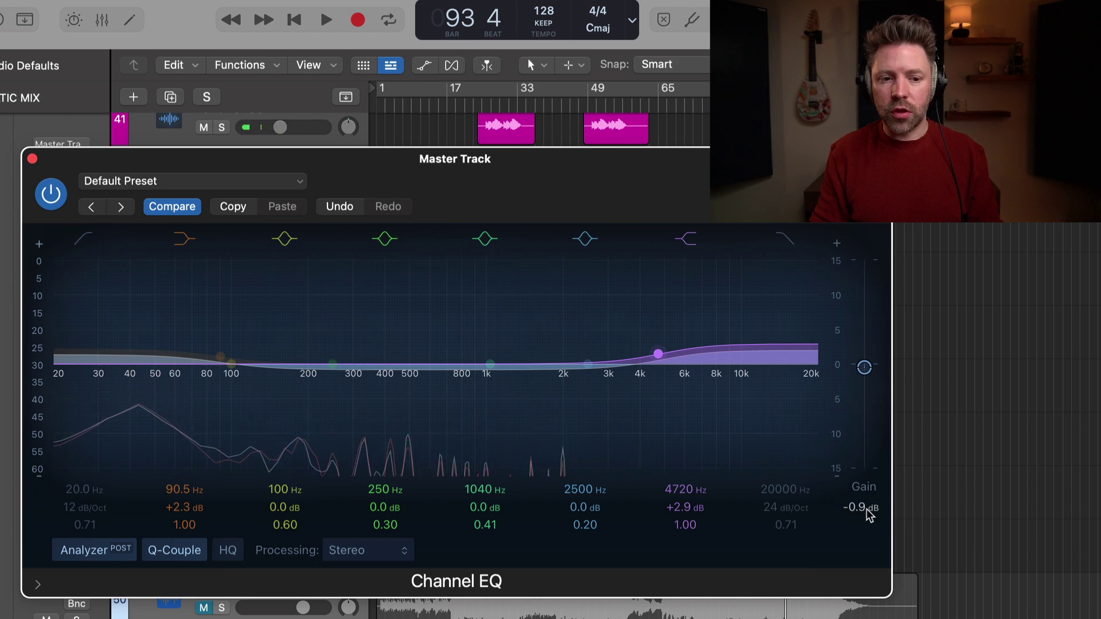
click(51, 194)
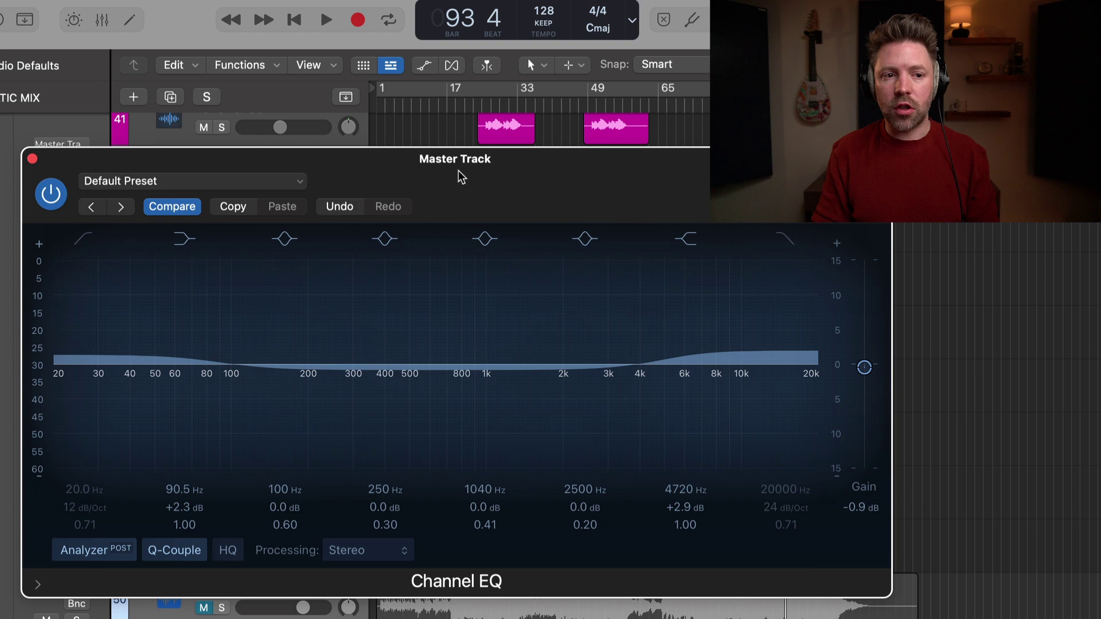
key(space)
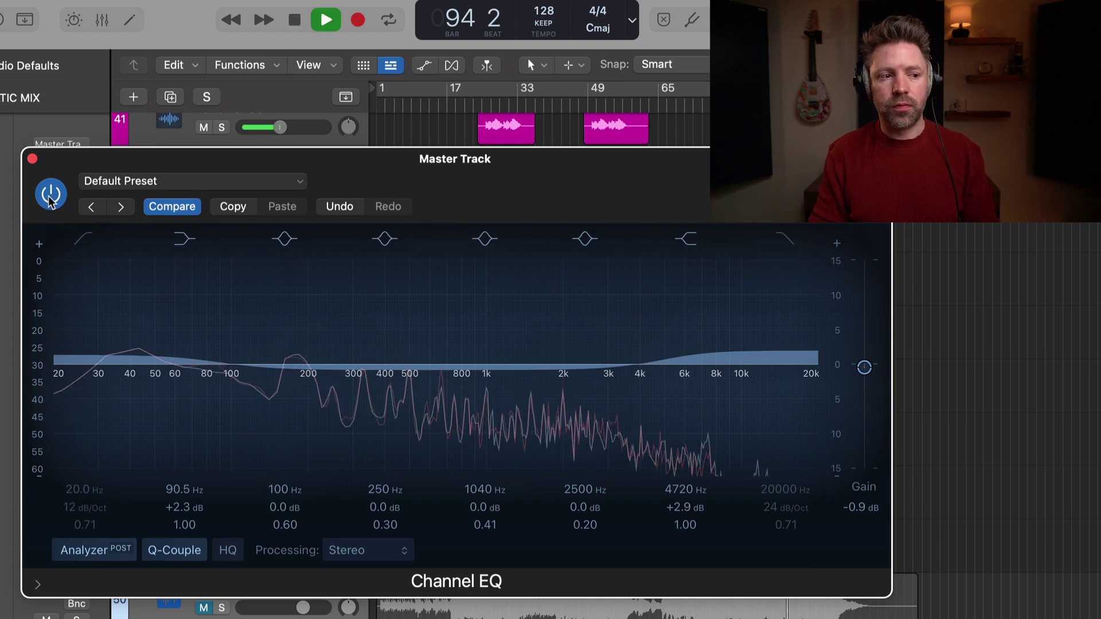
click(50, 195)
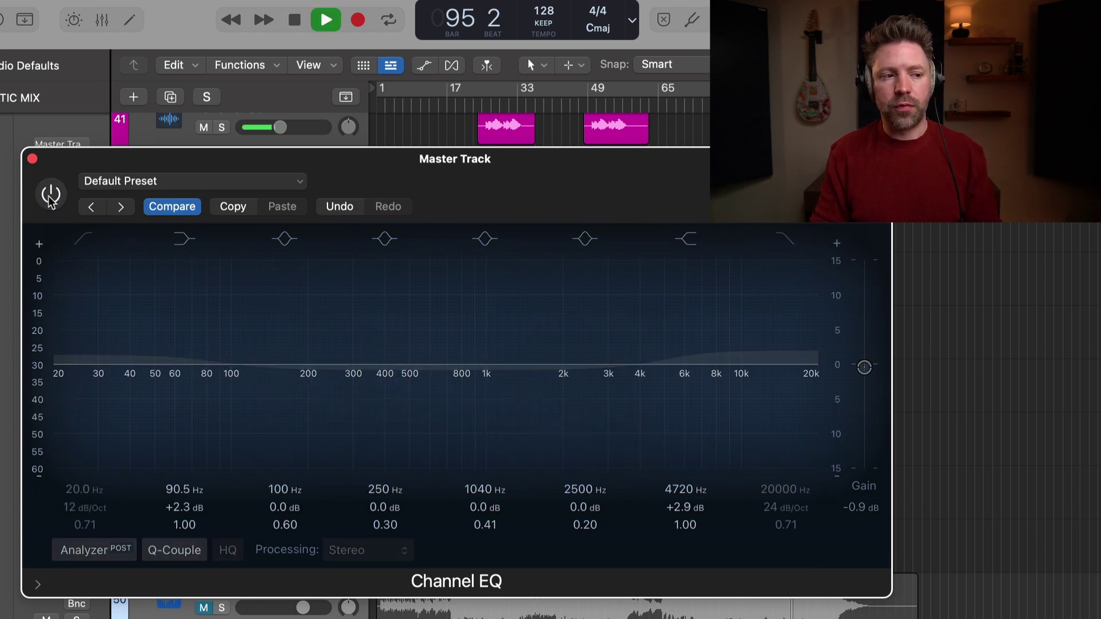
click(51, 195)
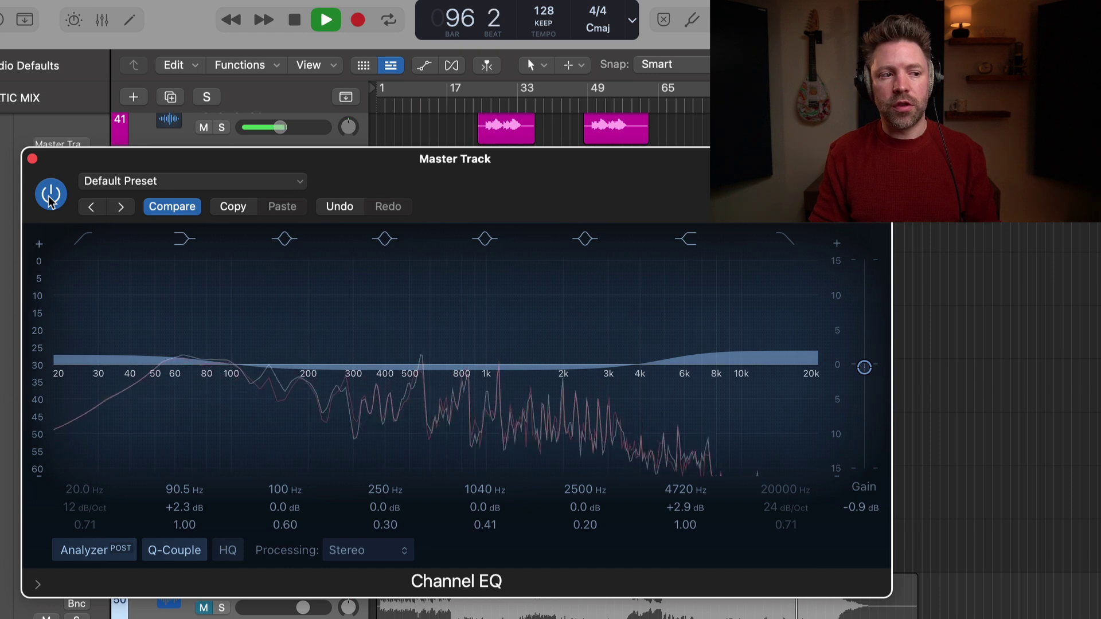
click(50, 195)
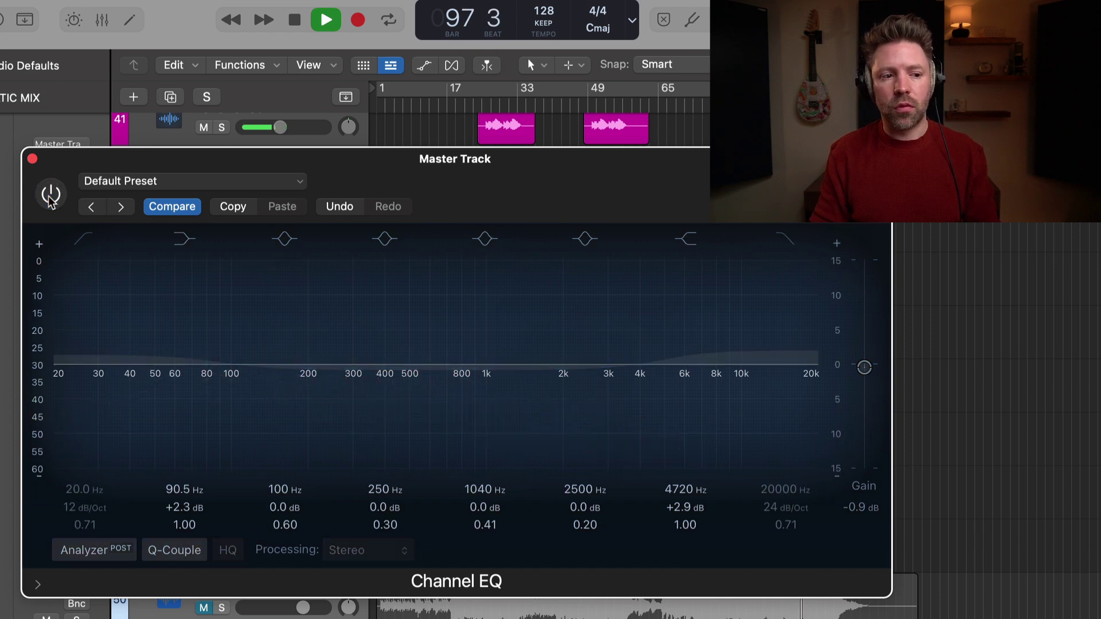
click(50, 195)
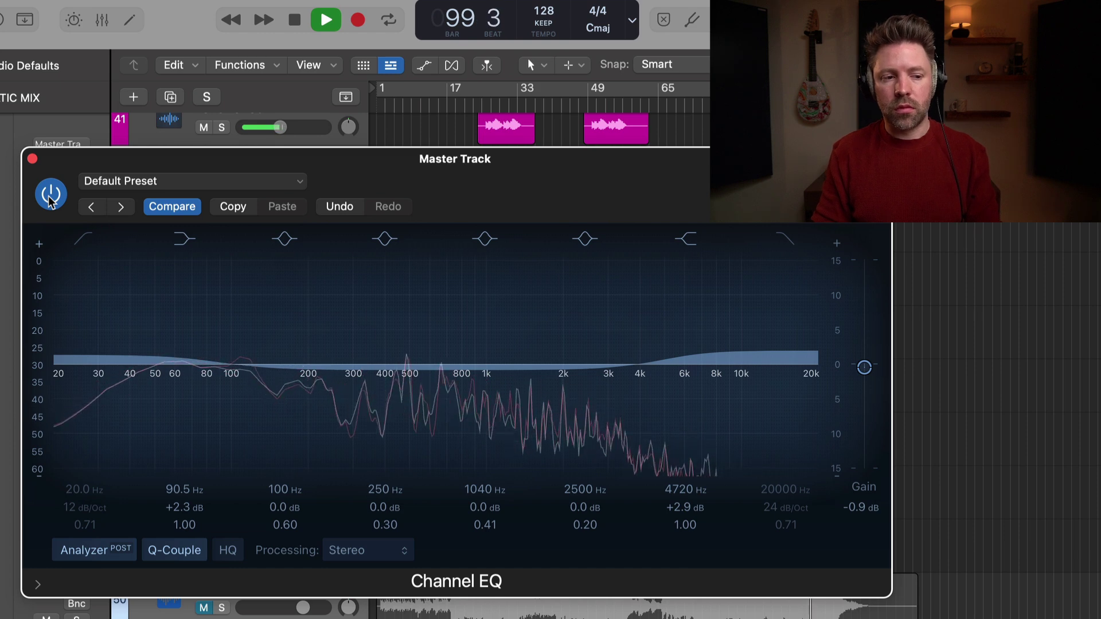
key(space)
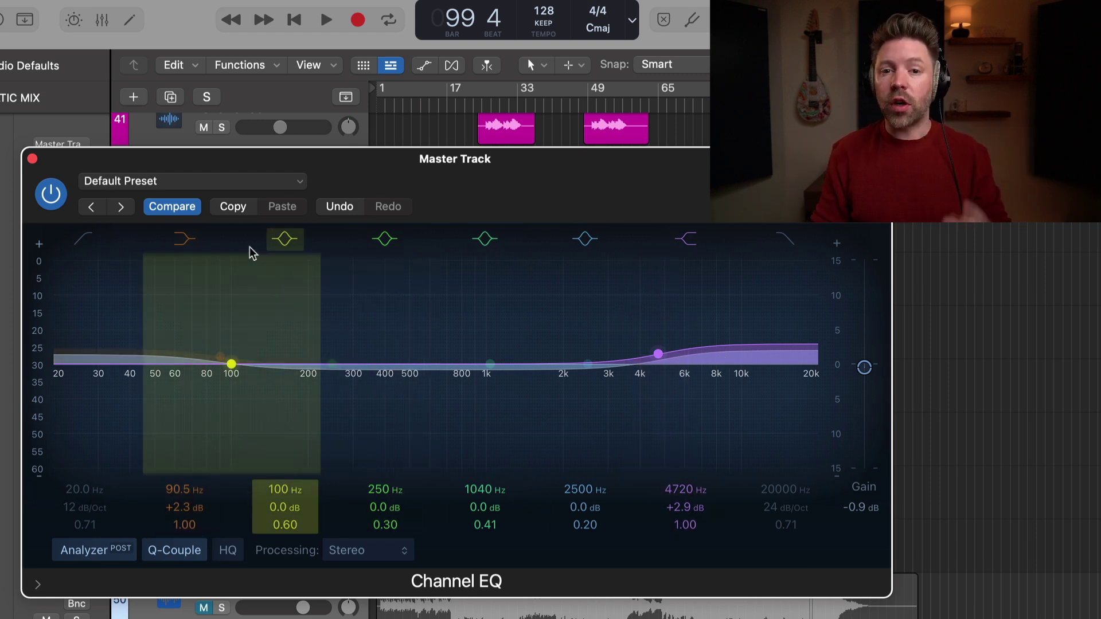
Close the Channel EQ, turn Cycle on, zoom in, and drag a cycle region starting at bar 73
click(32, 159)
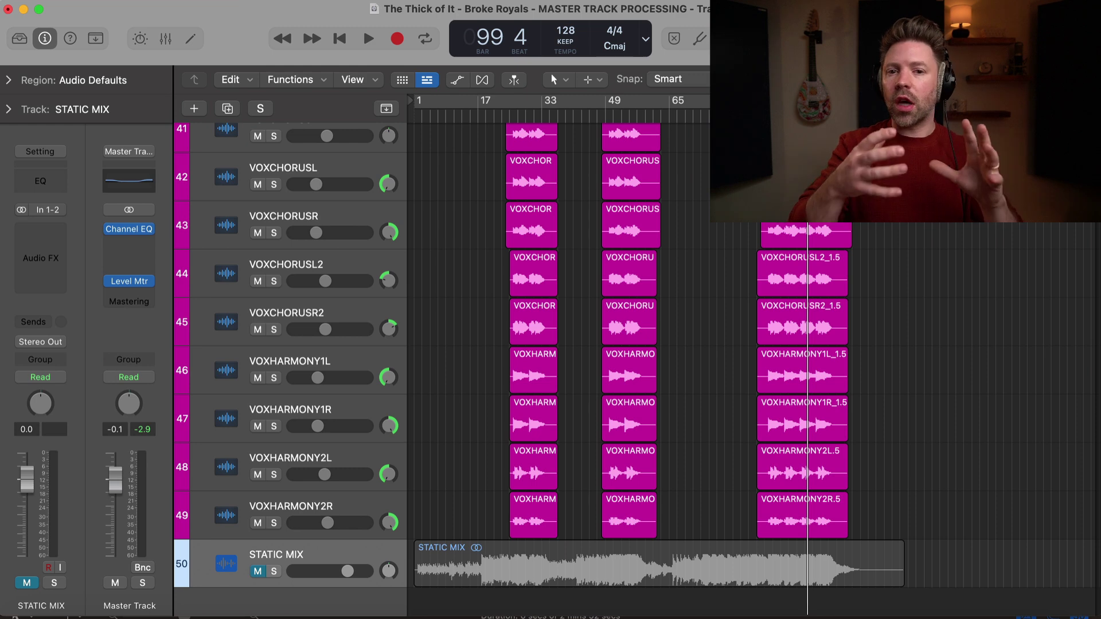
click(643, 105)
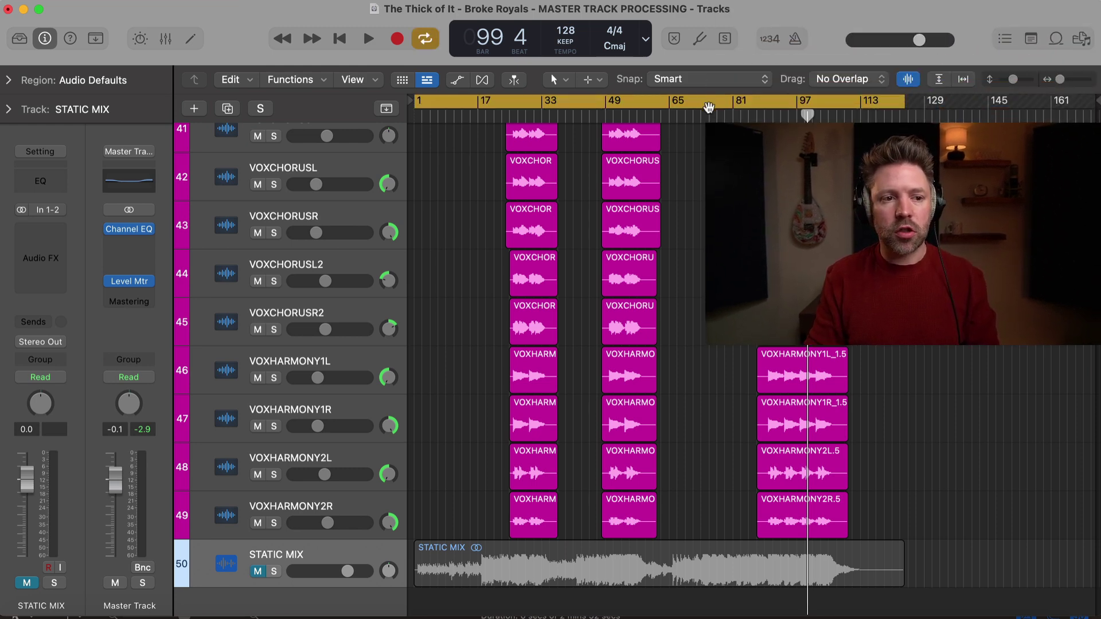
key(super+Right)
scroll(644, 105, left, 5)
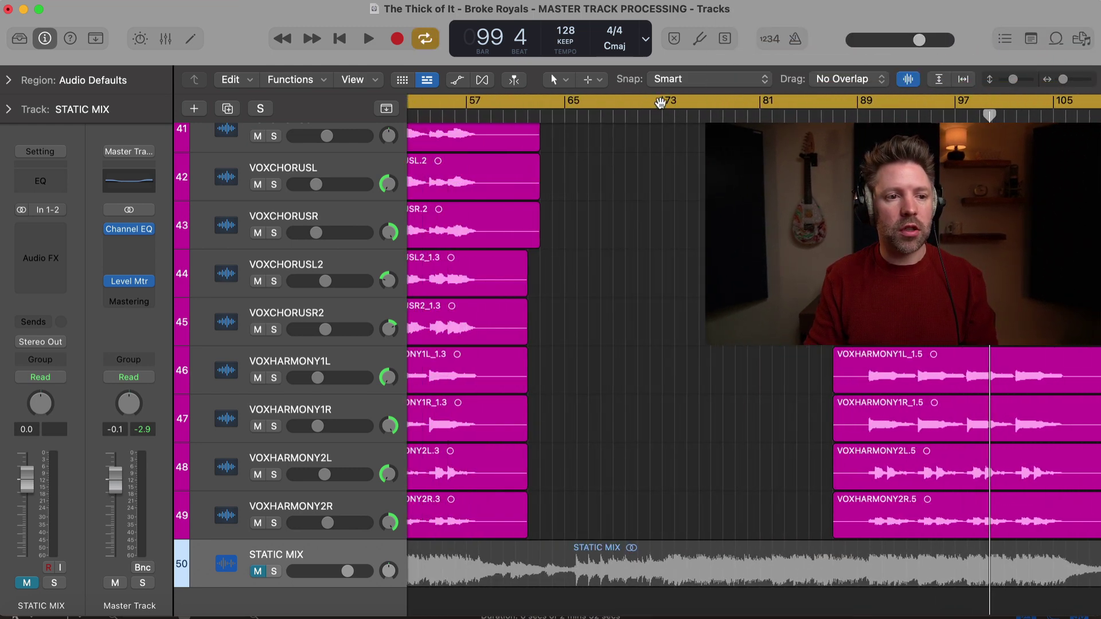
drag(662, 106, 979, 118)
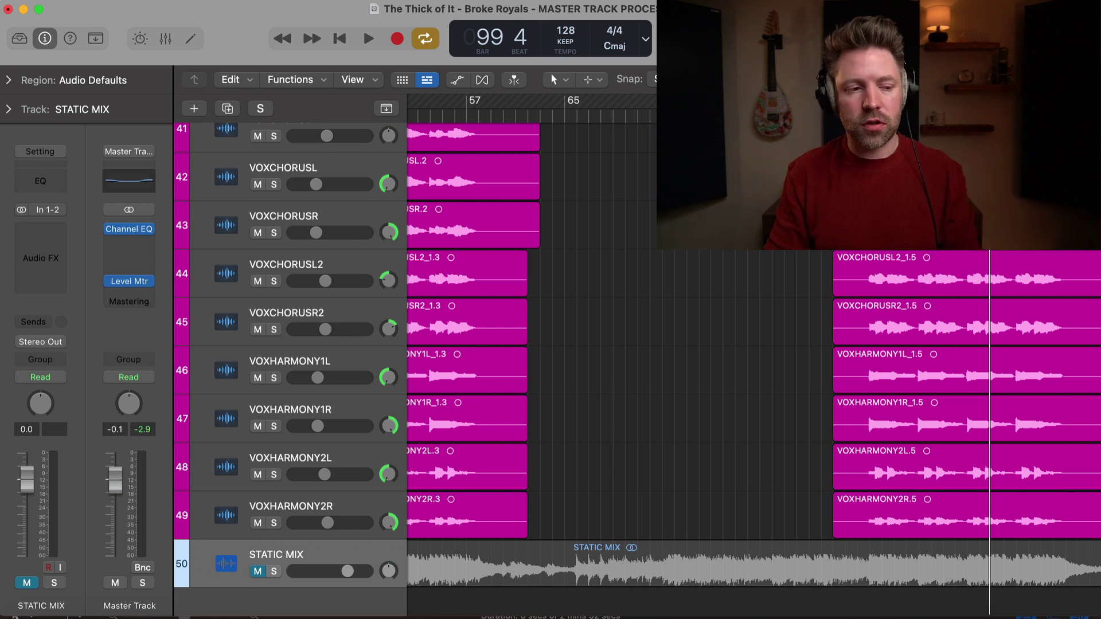
Add a stereo Compressor after the Channel EQ, choose Vintage VCA, and raise the threshold to 0.0 dB
click(129, 242)
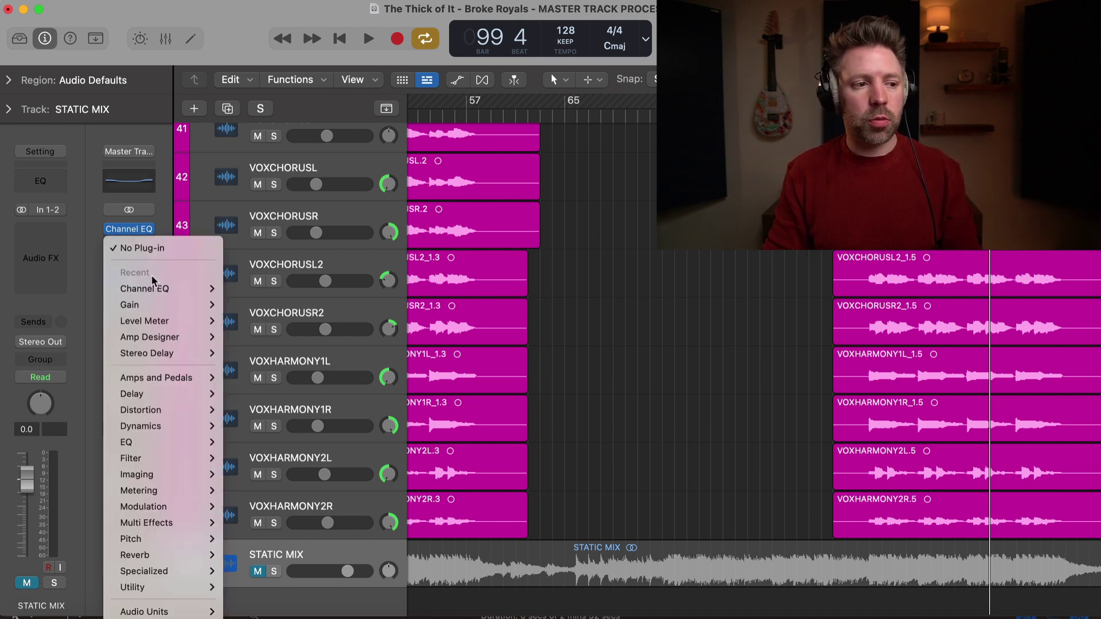
mouse_move(170, 426)
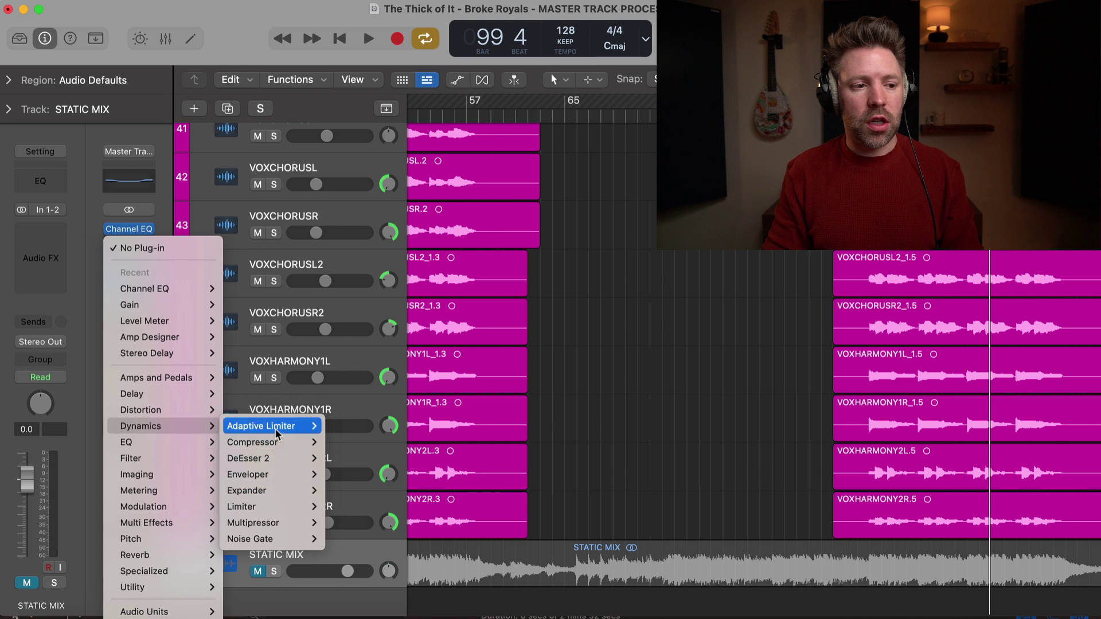
mouse_move(278, 442)
click(355, 442)
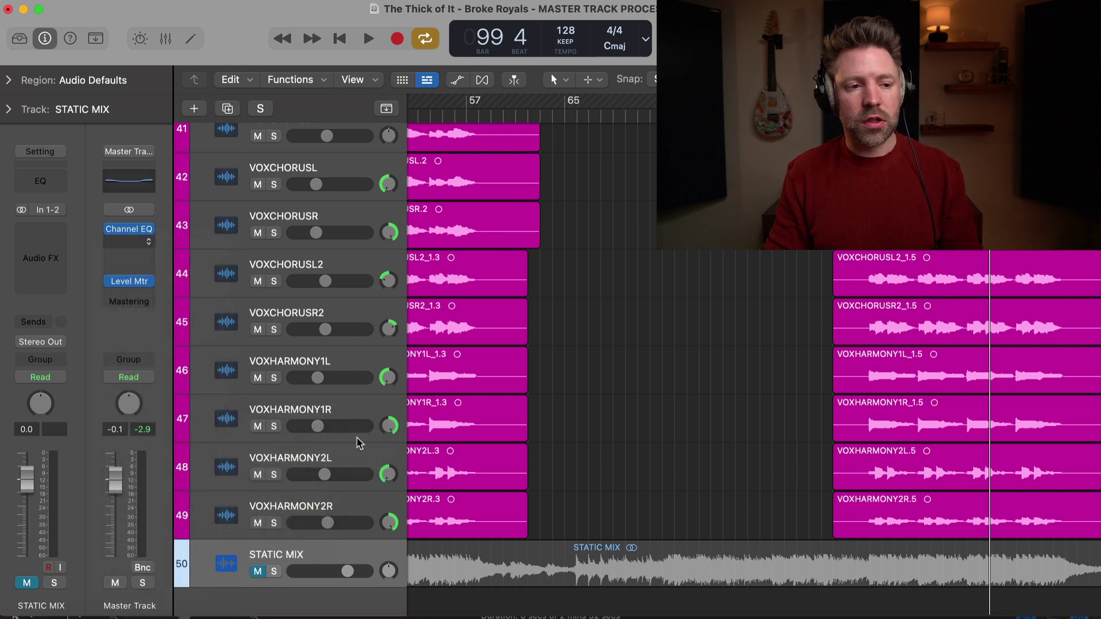
drag(650, 120, 378, 75)
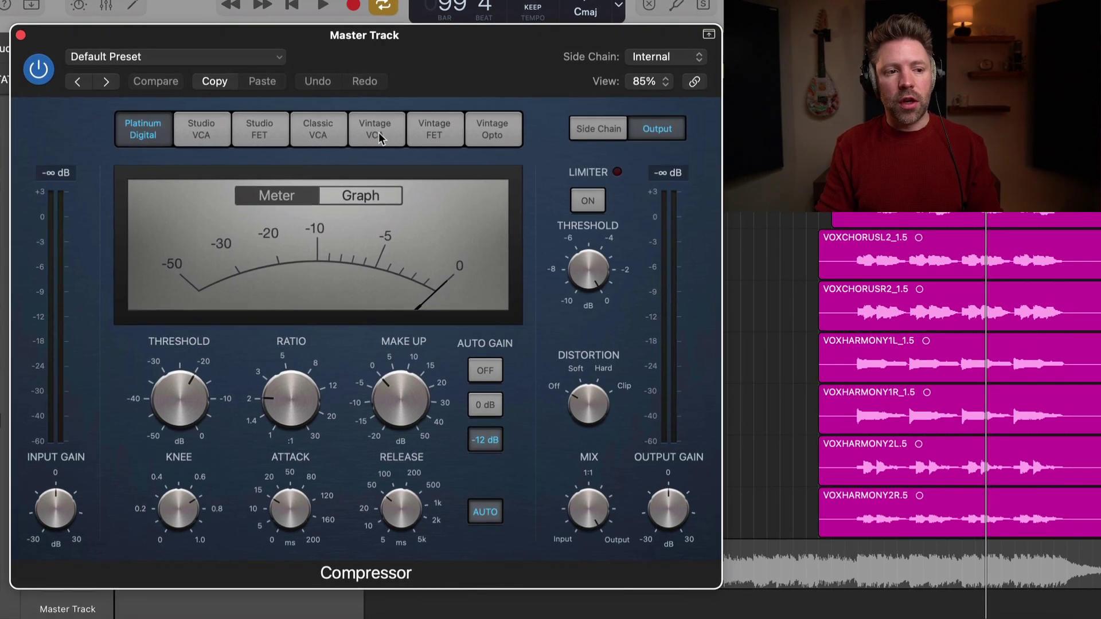
click(376, 138)
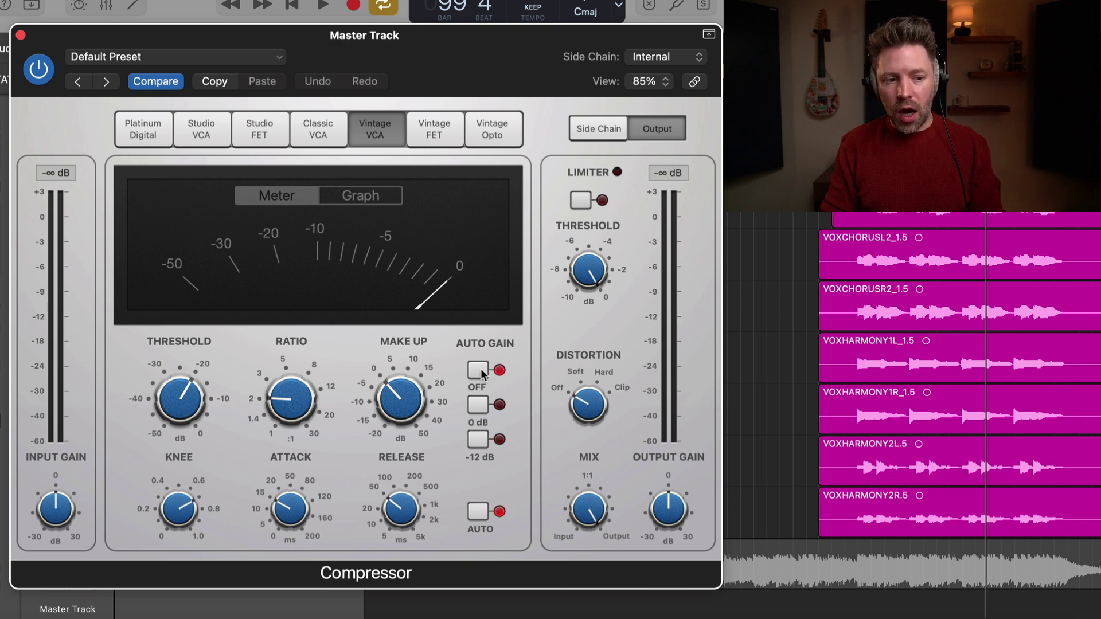
drag(162, 428, 220, 397)
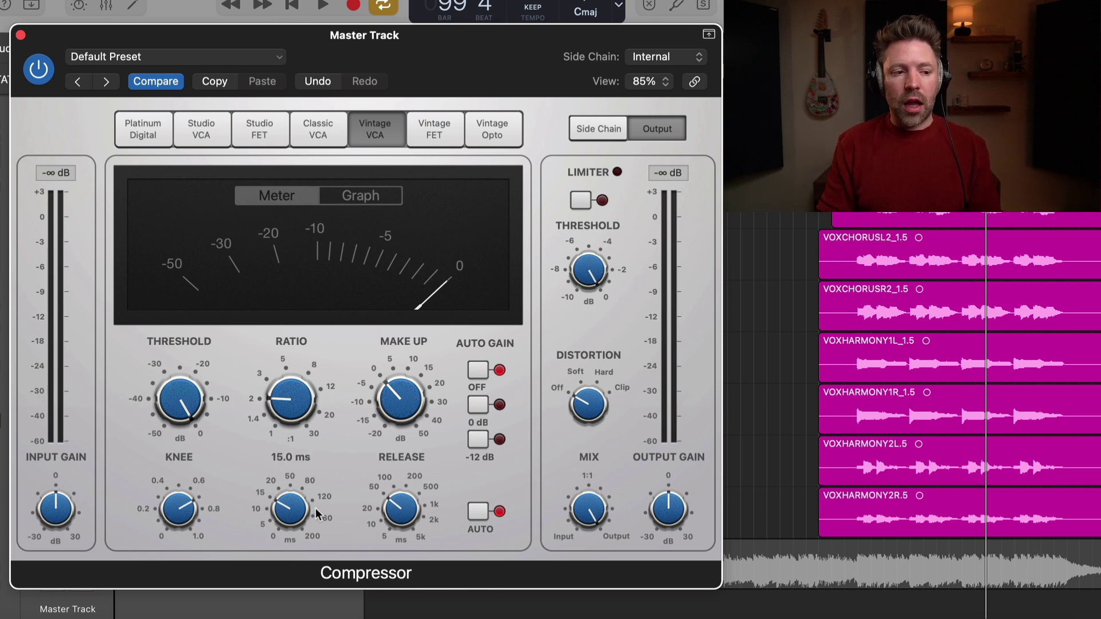
Lengthen the Vintage VCA attack slightly, turn off auto release, and set release to 100 ms
drag(283, 512, 293, 494)
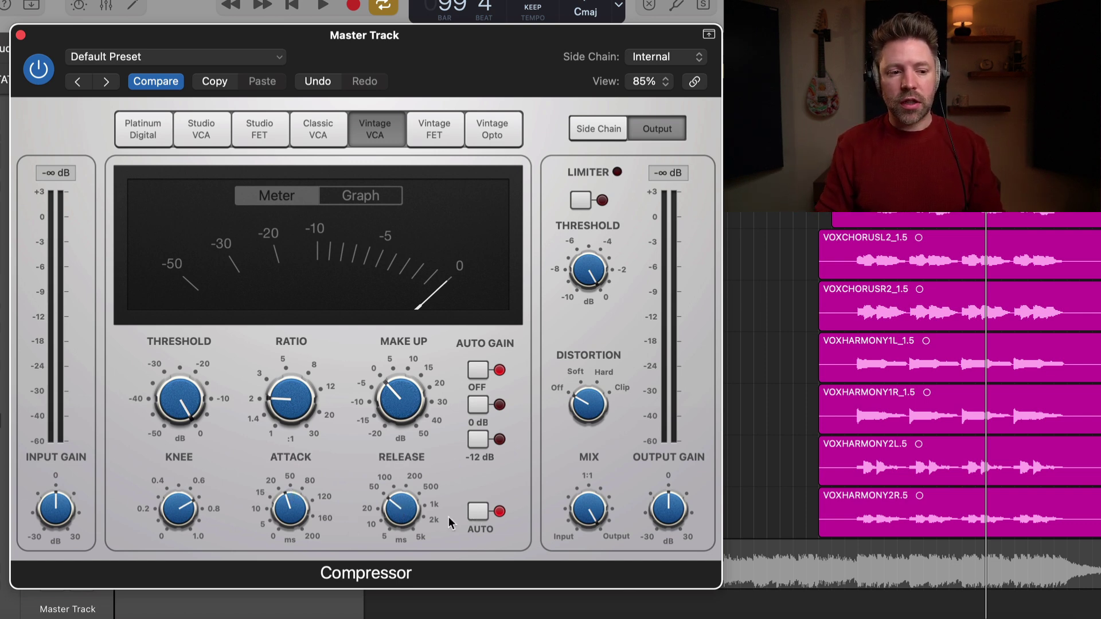
click(479, 517)
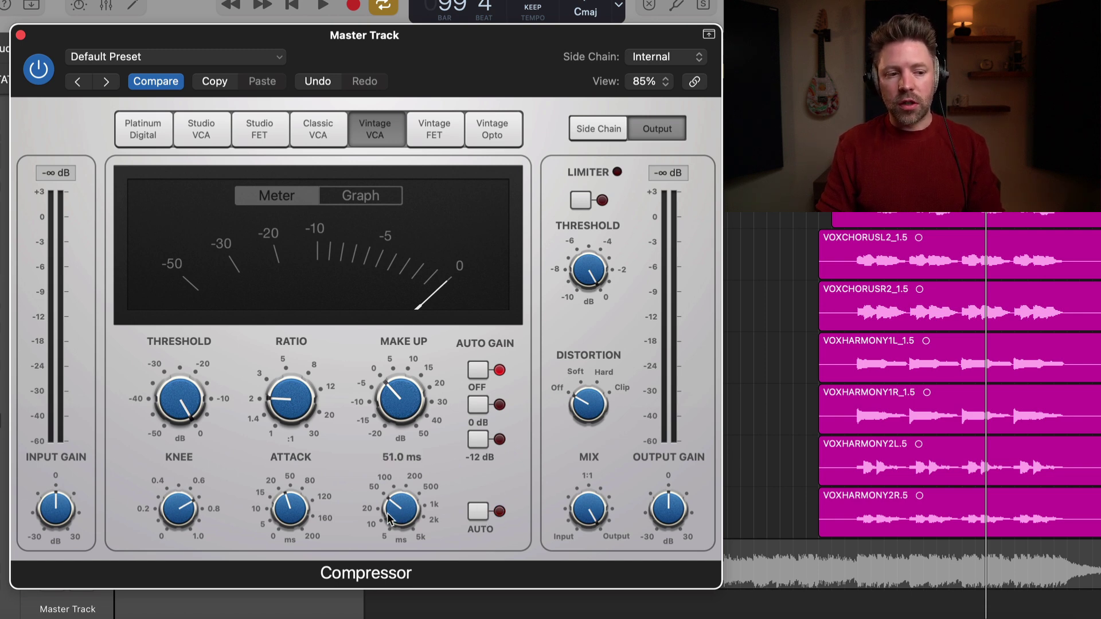
drag(388, 519, 390, 505)
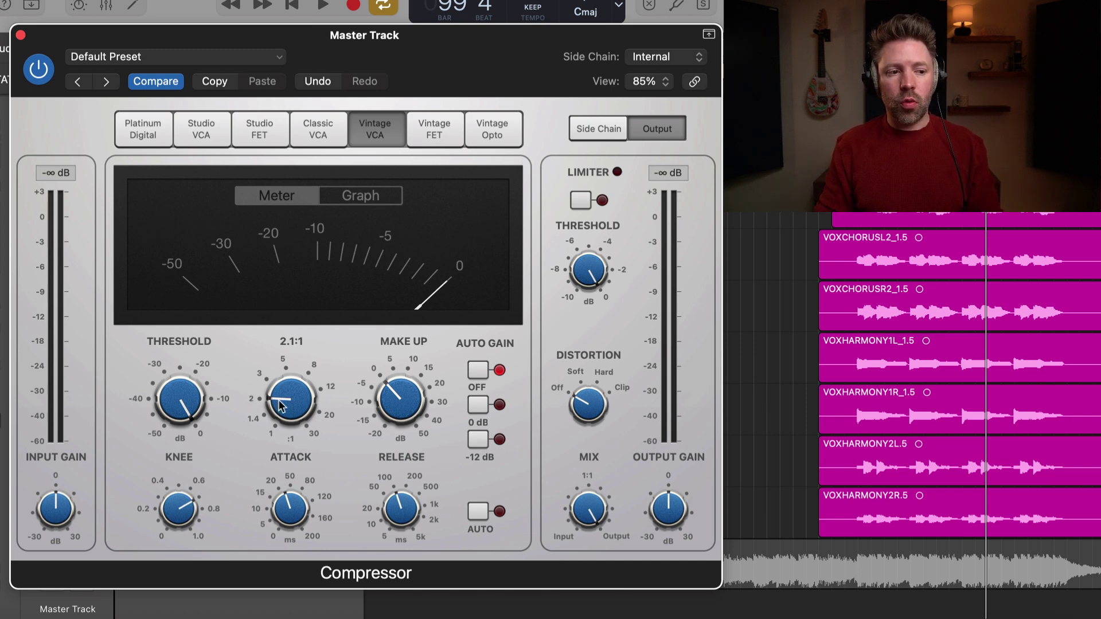
Sweep the compressor Ratio knob between about 2.6:1 and 3.9:1, settling near 4.1:1
drag(280, 405, 298, 374)
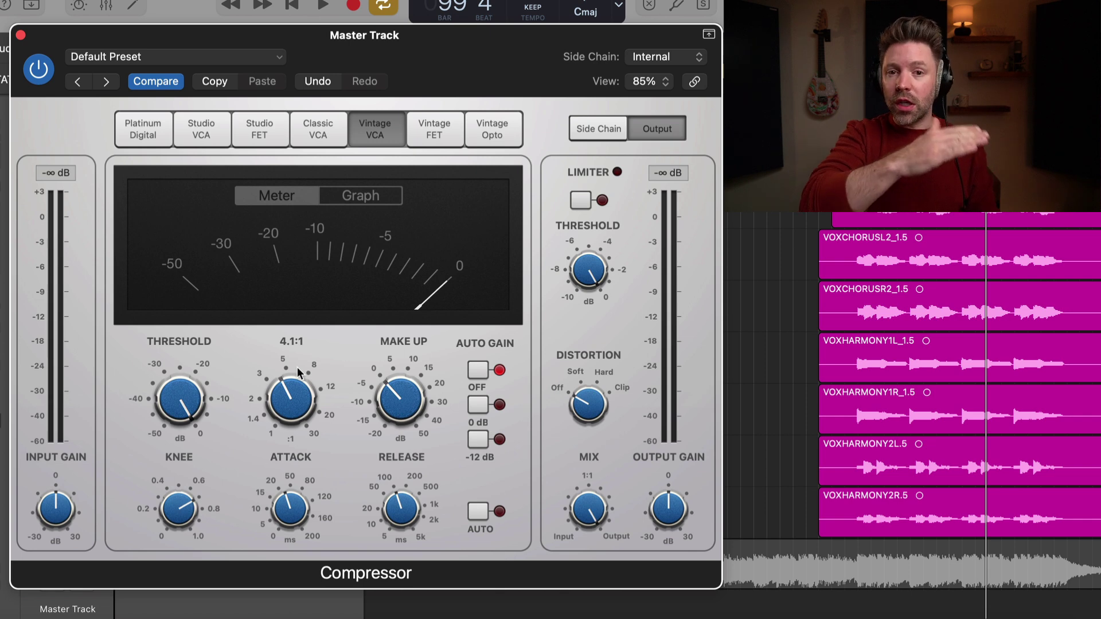
drag(297, 367, 283, 389)
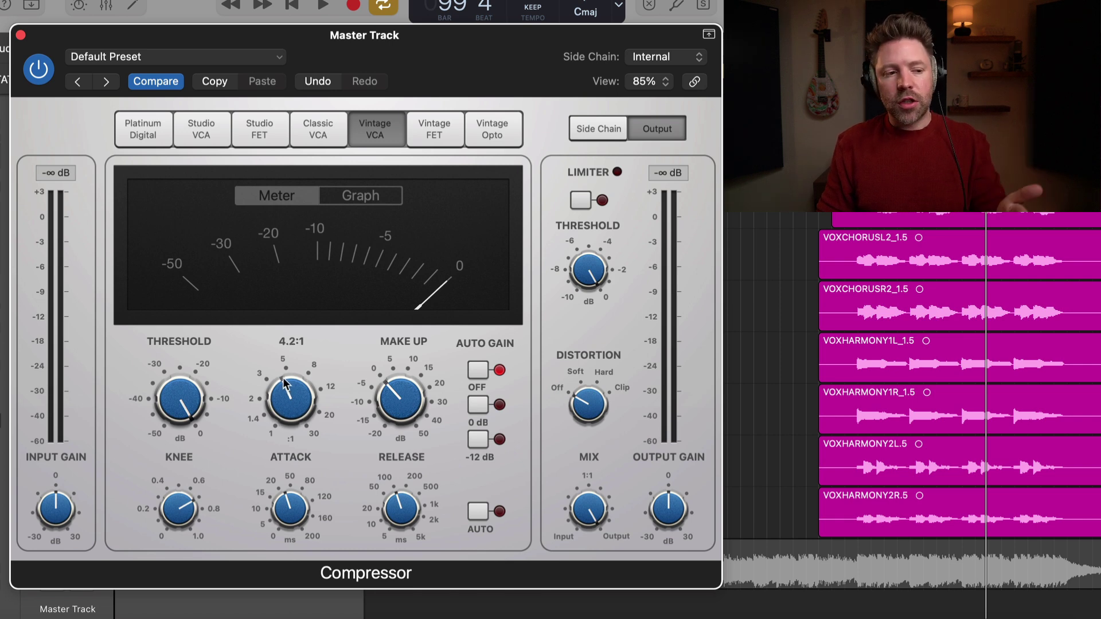
drag(284, 384, 278, 386)
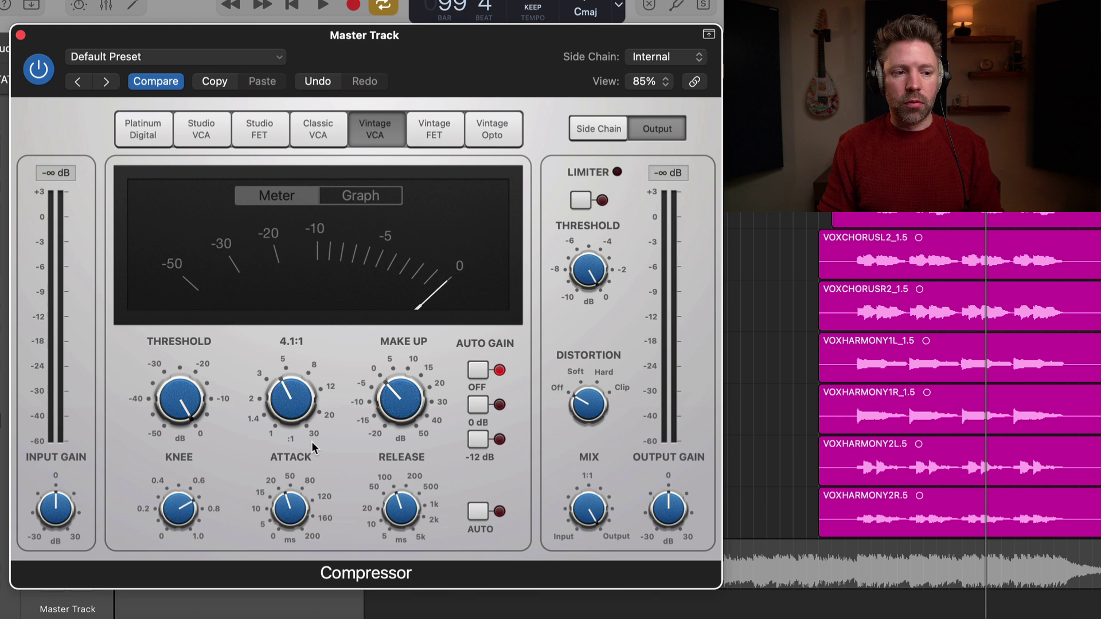
mouse_move(159, 401)
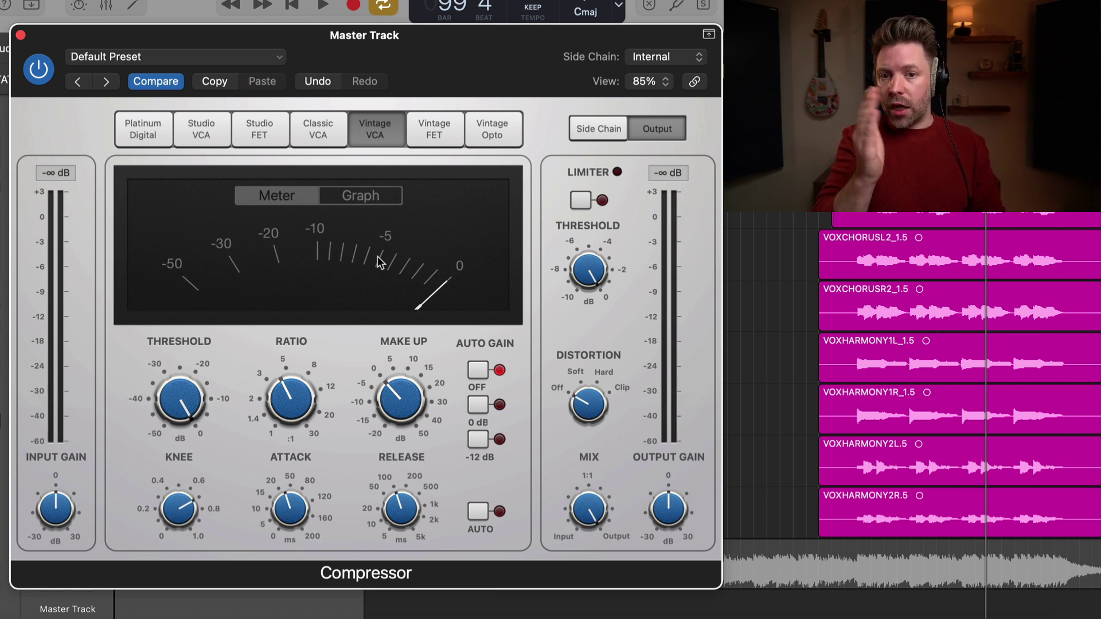
While auditioning playback, drop the threshold to about -17.5 dB and nudge make-up gain up, then replay from bar 73
key(space)
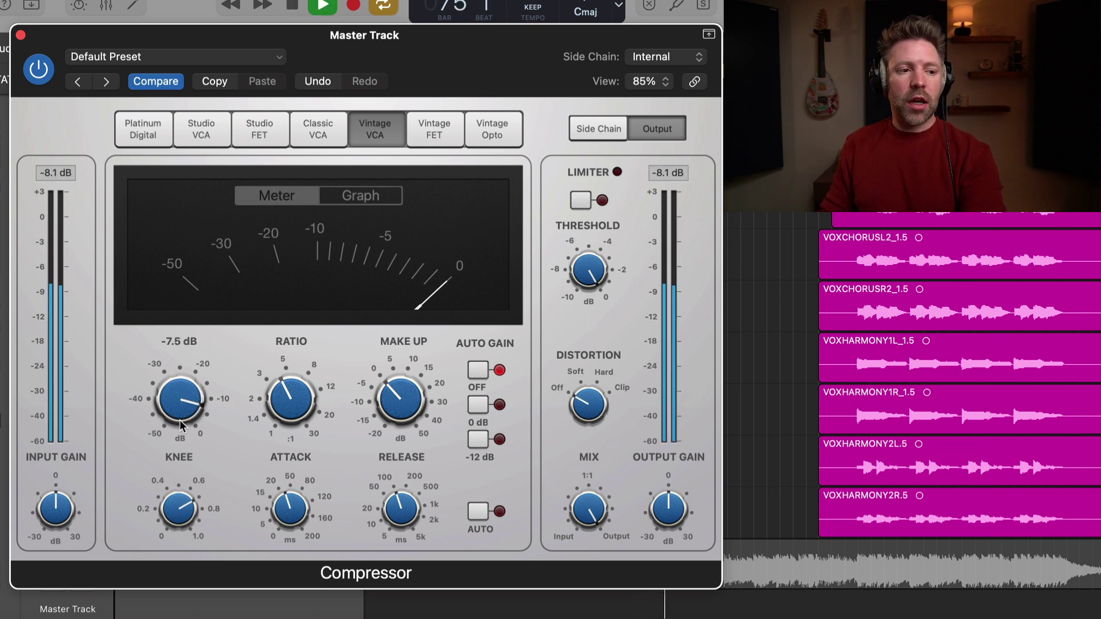
drag(180, 420, 181, 451)
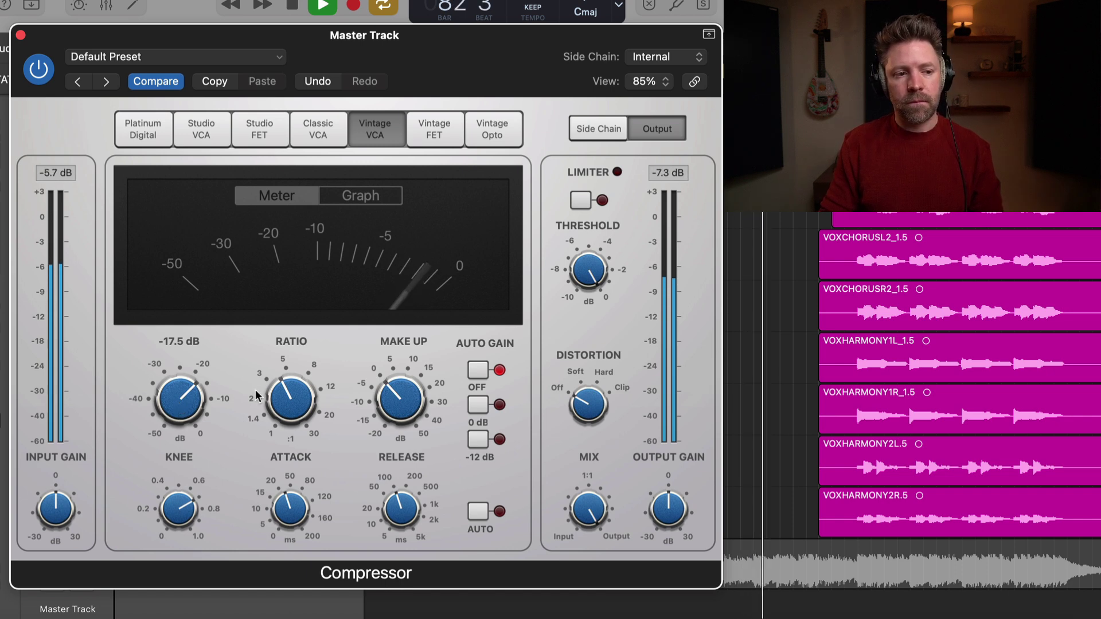
mouse_move(406, 394)
scroll(407, 390, up, 1)
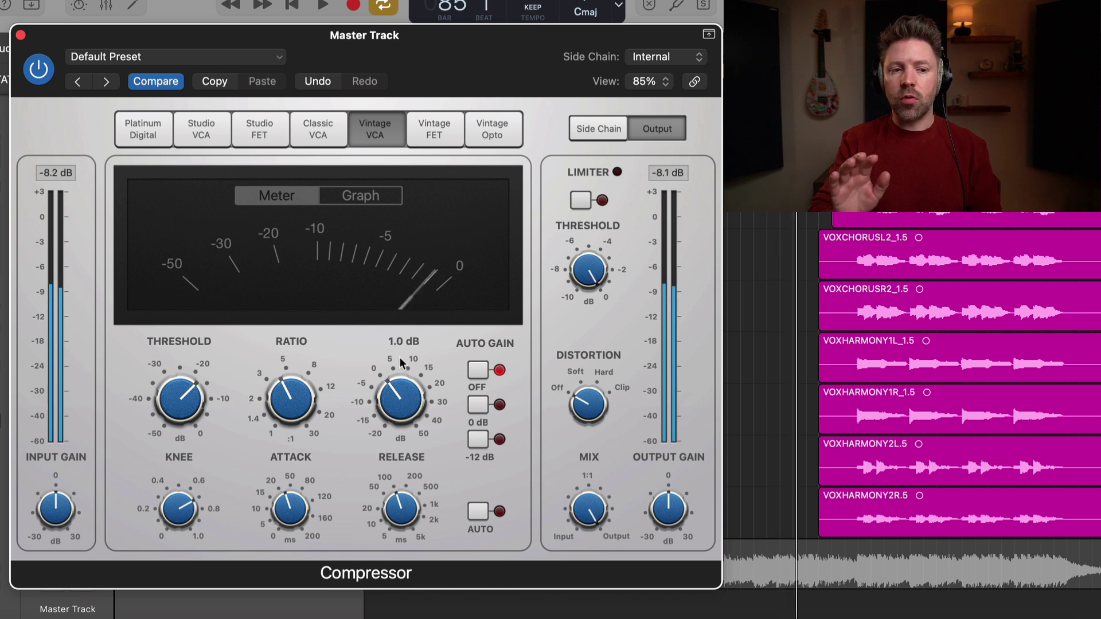
key(space)
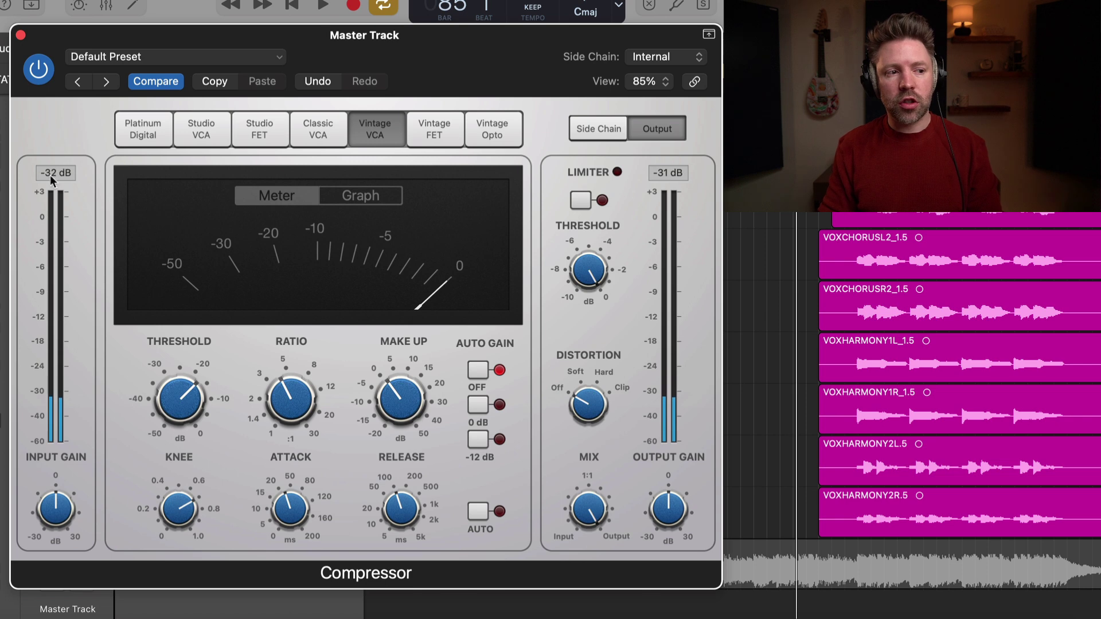
key(space)
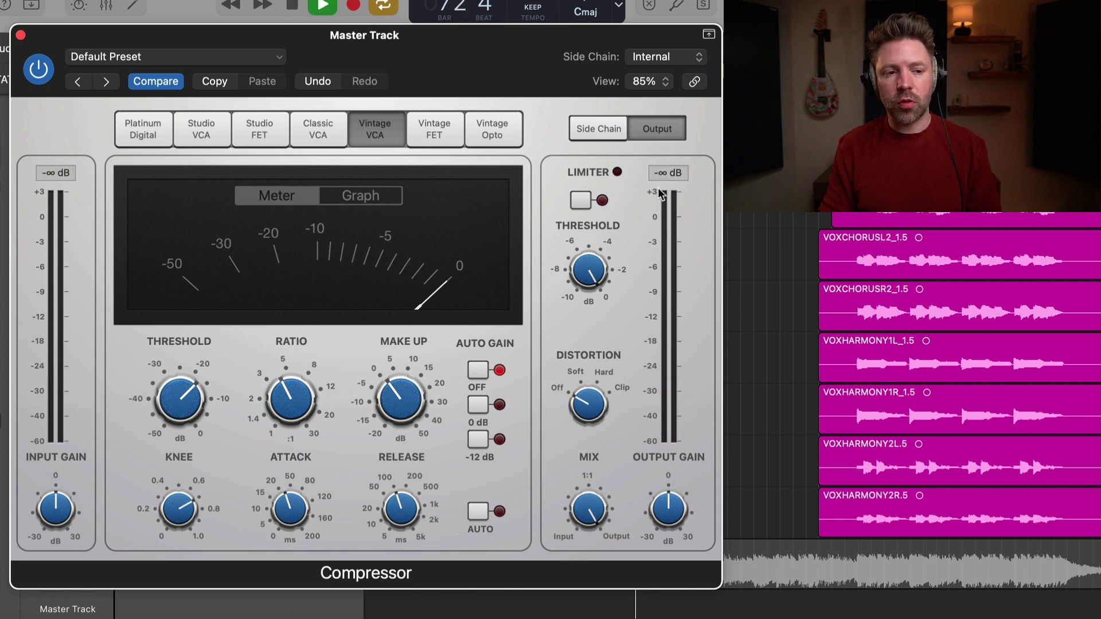
Re-enable the master Vintage VCA Compressor and stop playback
click(37, 71)
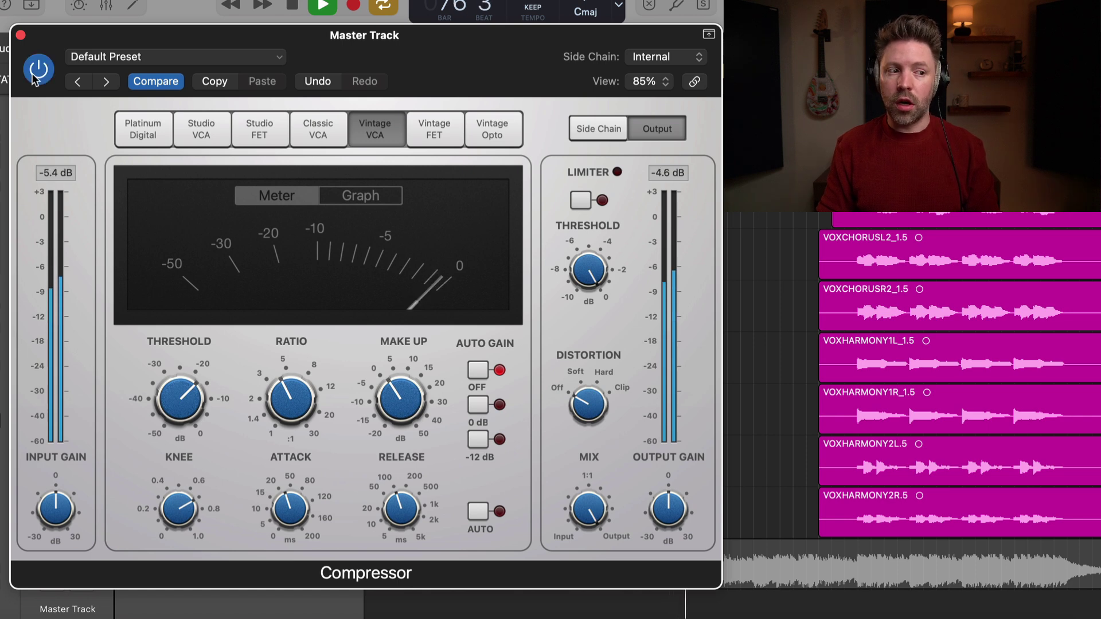
key(space)
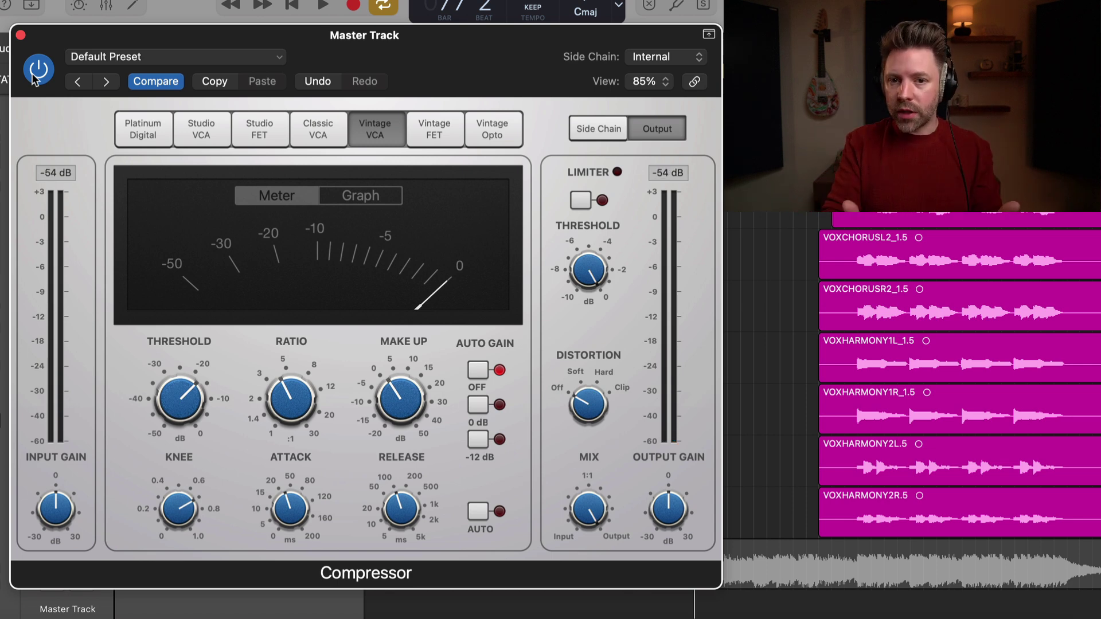
click(20, 33)
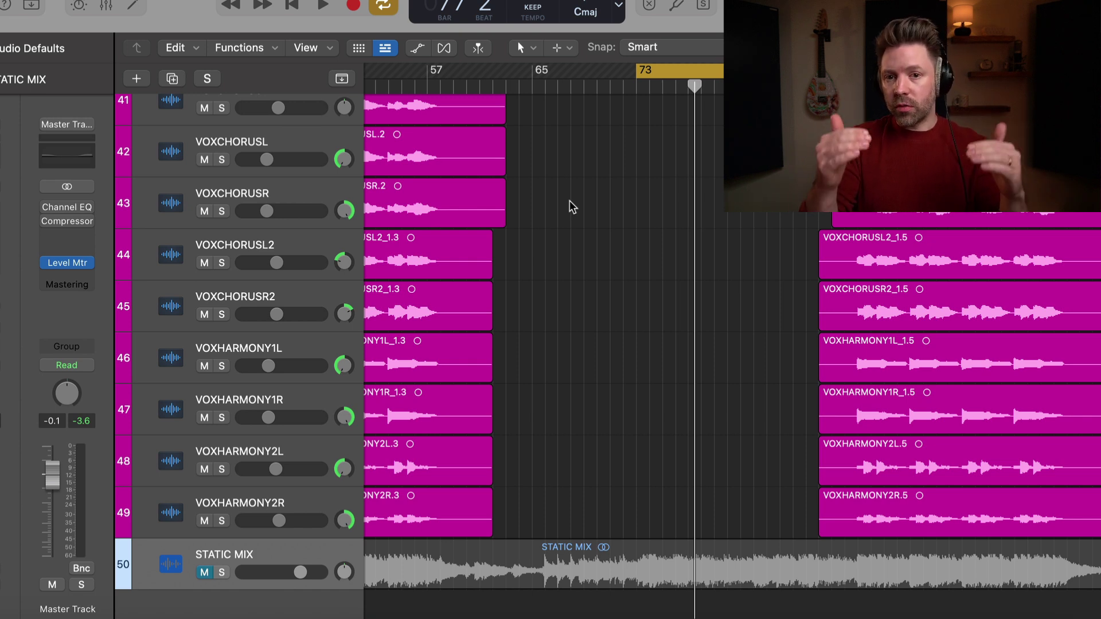
key(space)
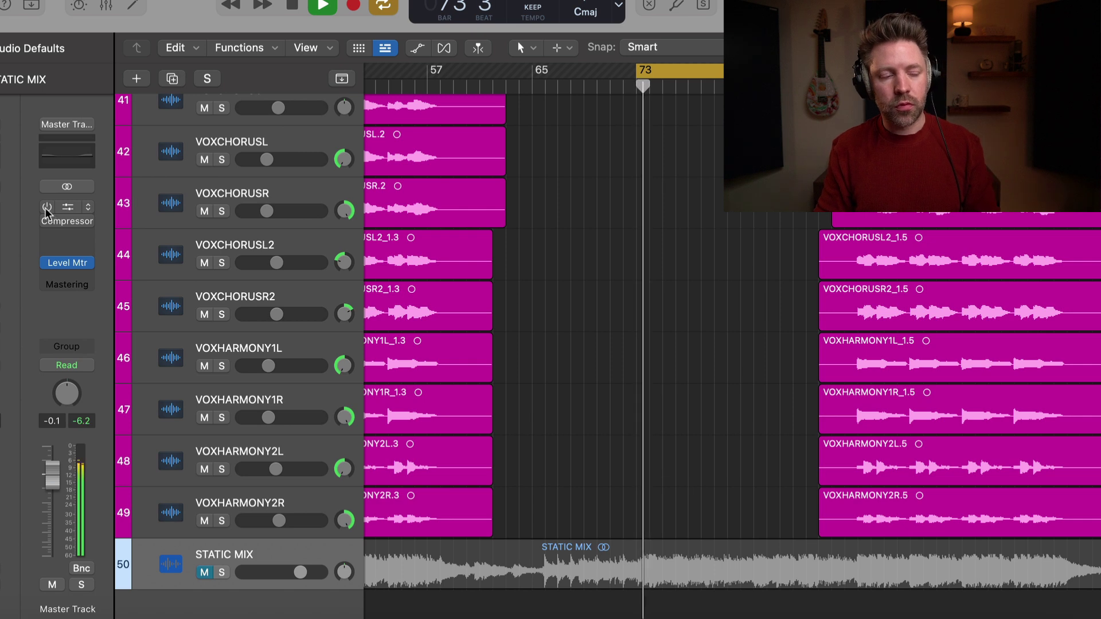
click(46, 207)
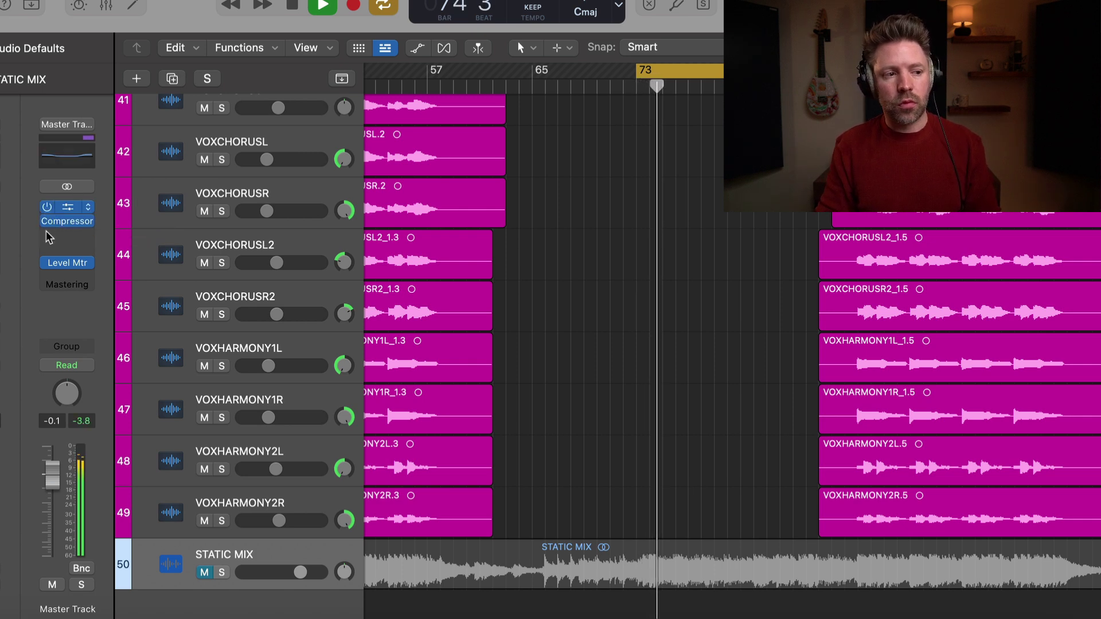
click(47, 220)
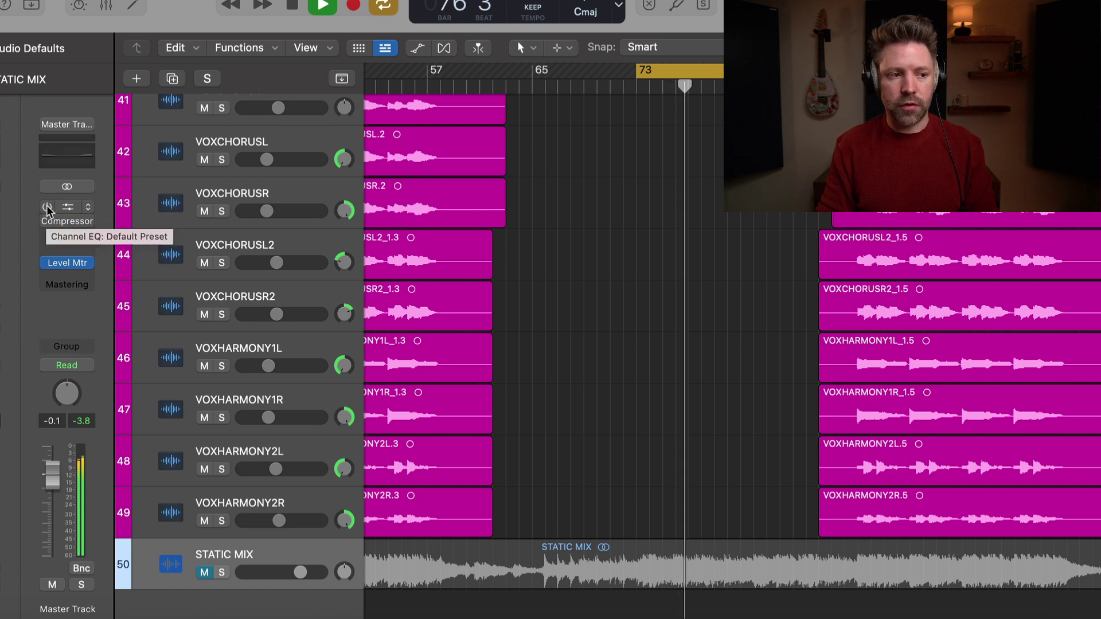
click(47, 207)
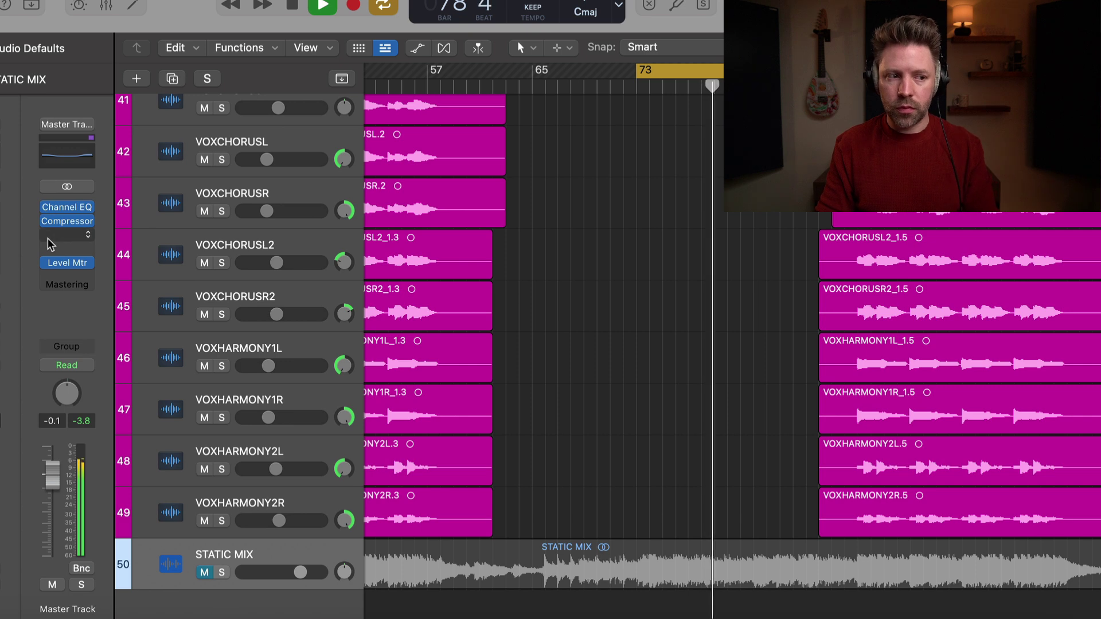
click(47, 208)
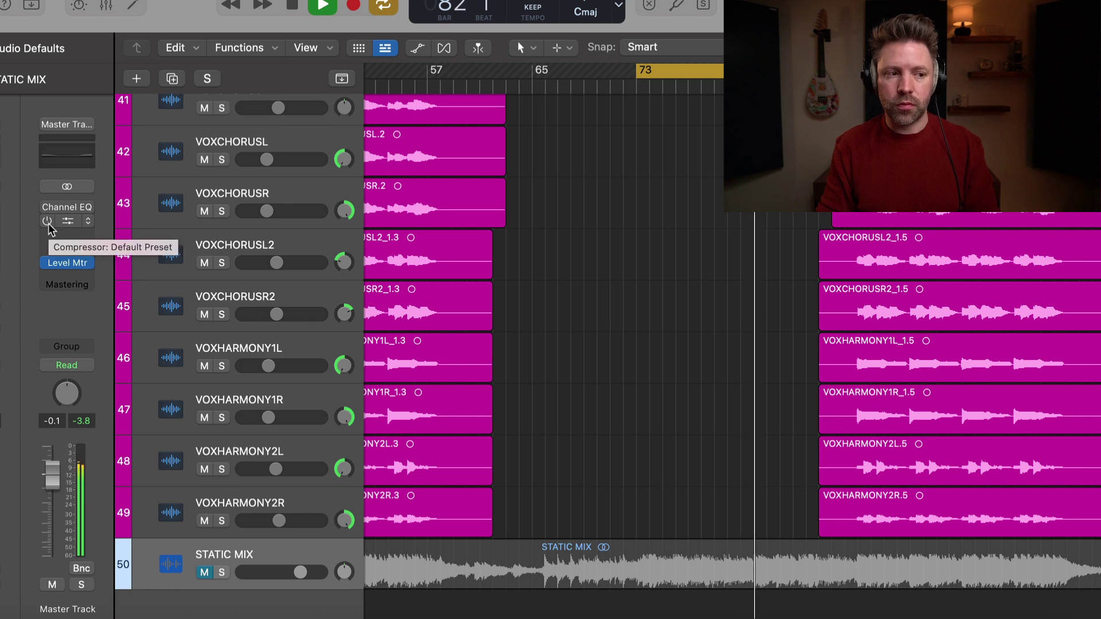
click(48, 221)
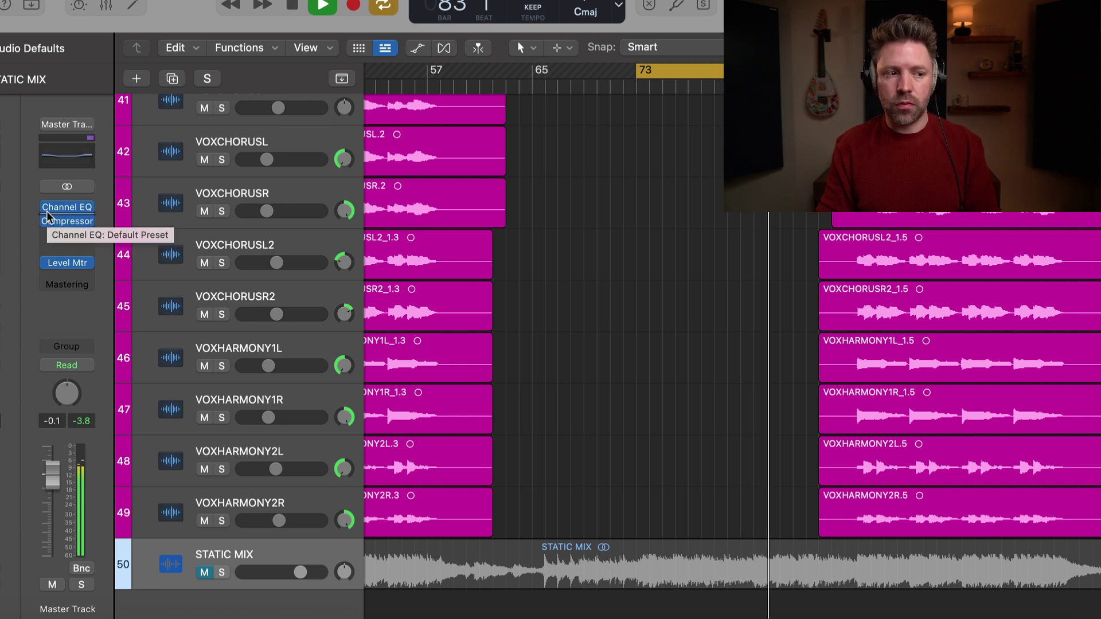
click(47, 208)
click(47, 209)
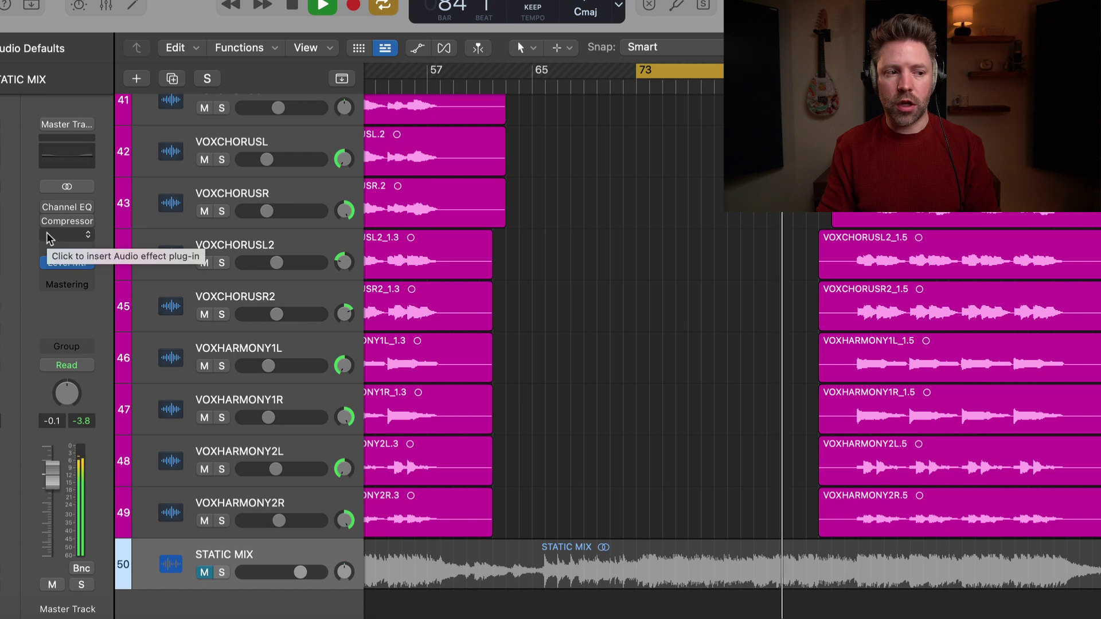
click(49, 221)
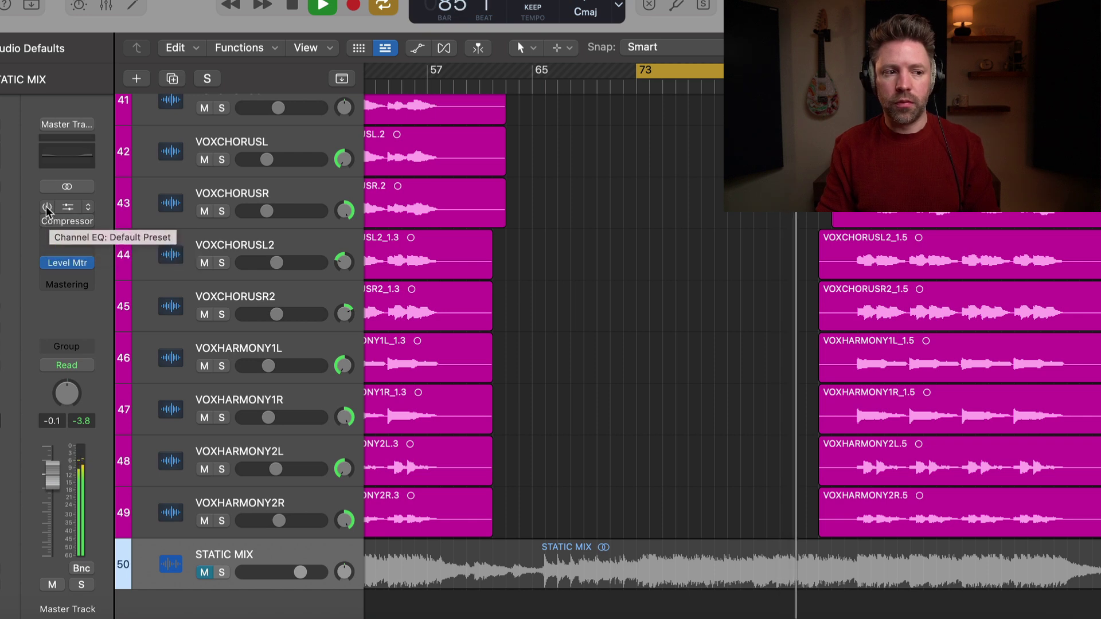
click(47, 207)
click(49, 222)
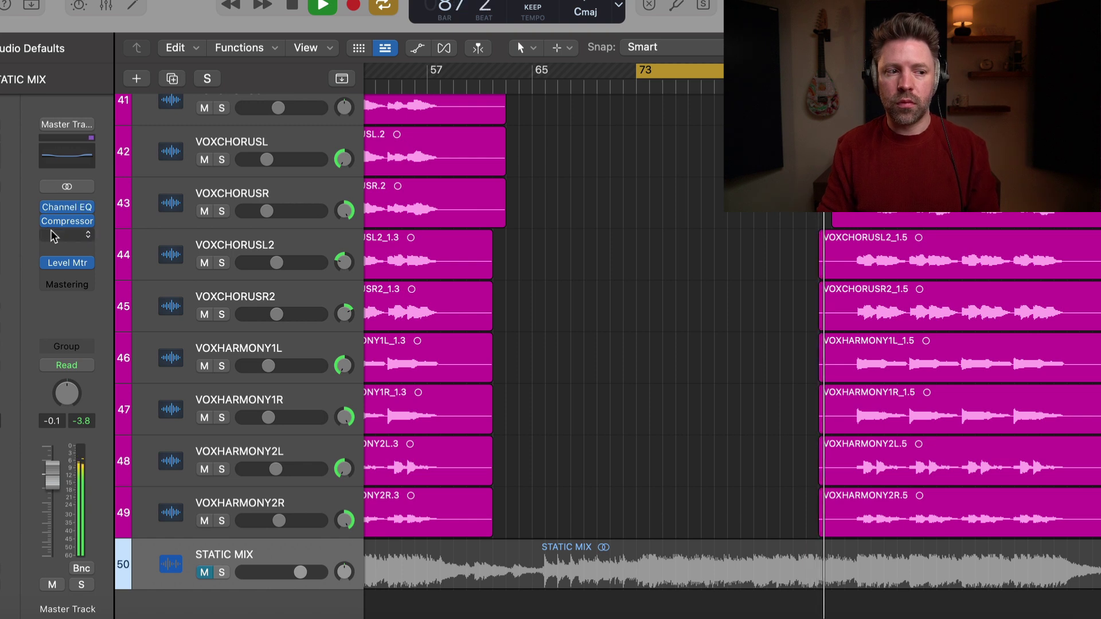
key(space)
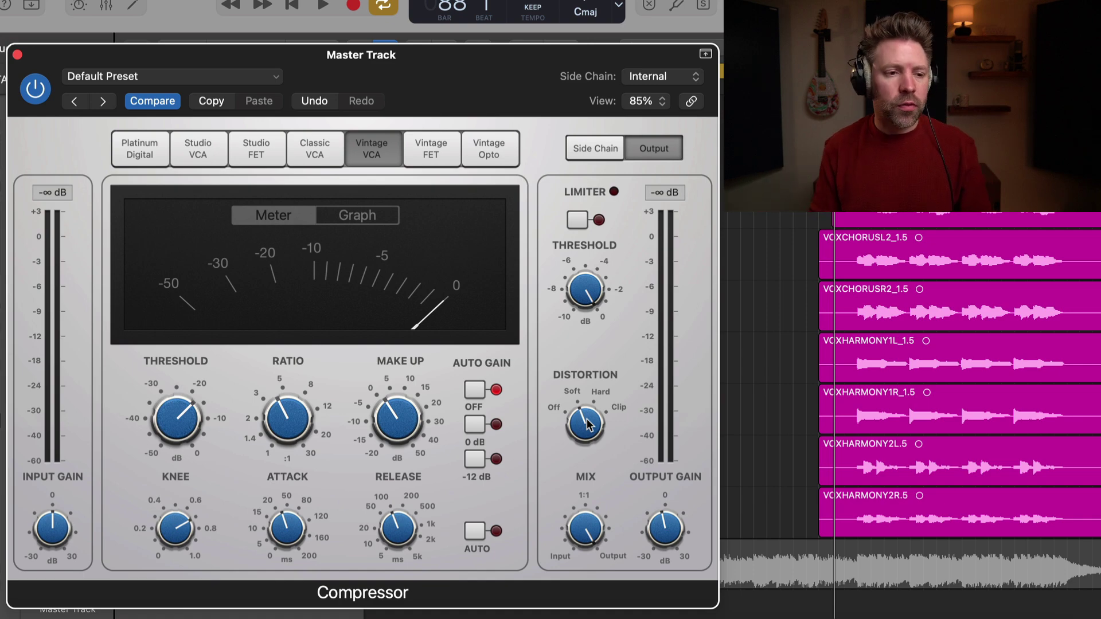
click(17, 55)
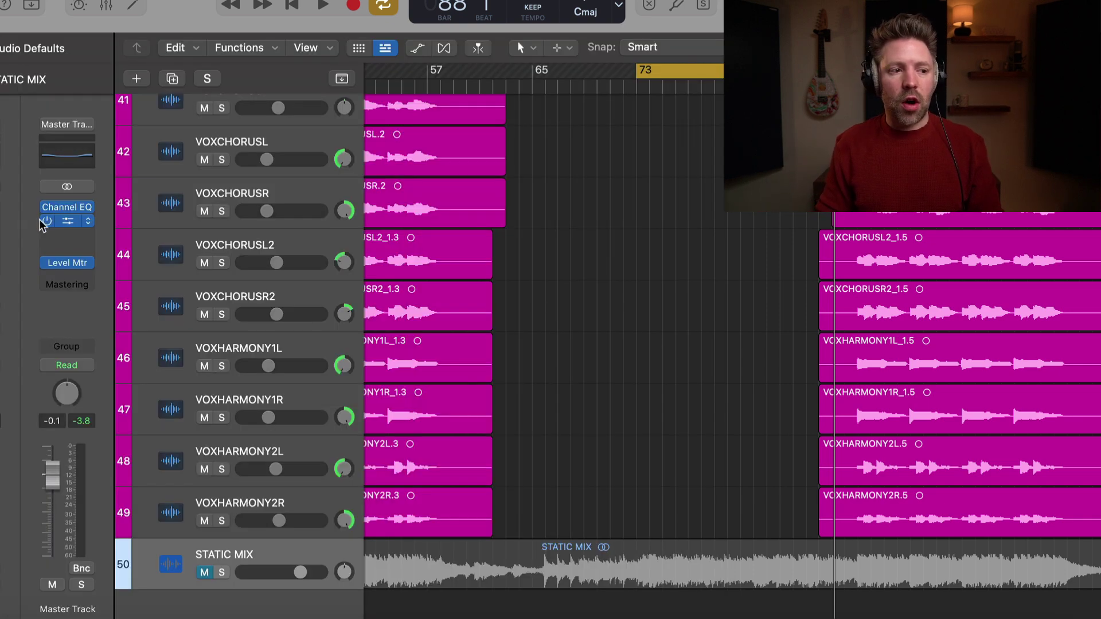
key(space)
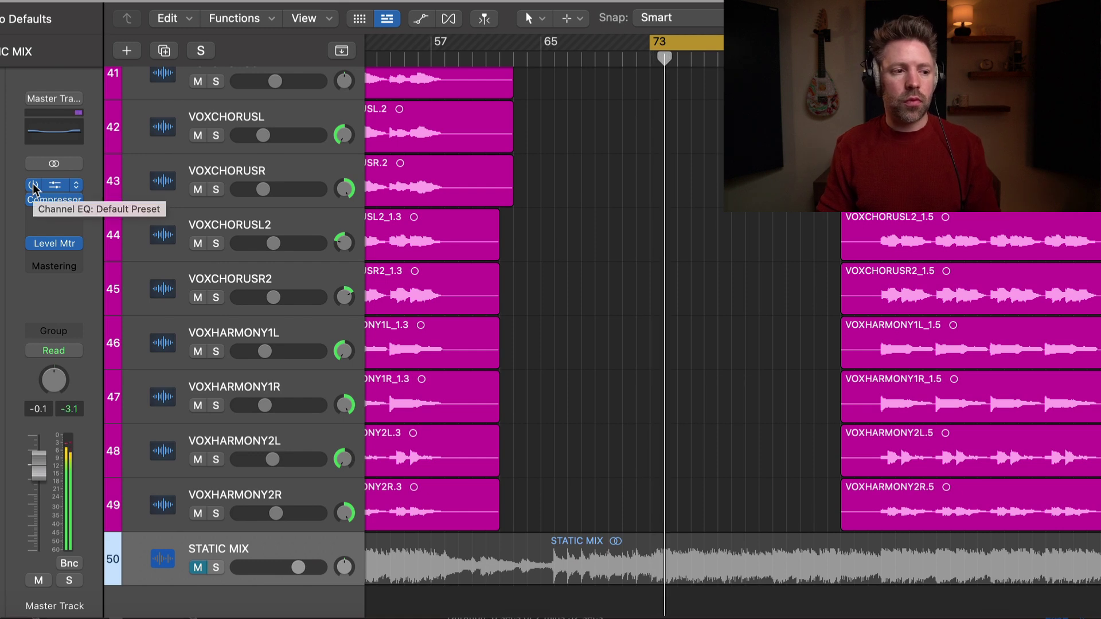
click(34, 187)
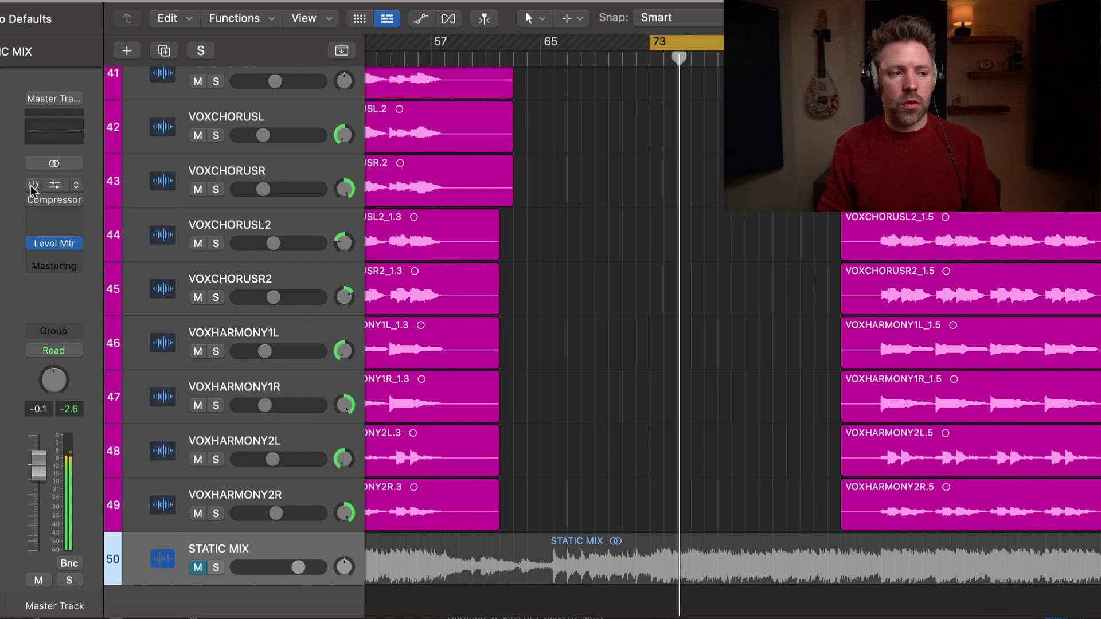
click(33, 186)
click(33, 187)
click(33, 187)
click(33, 199)
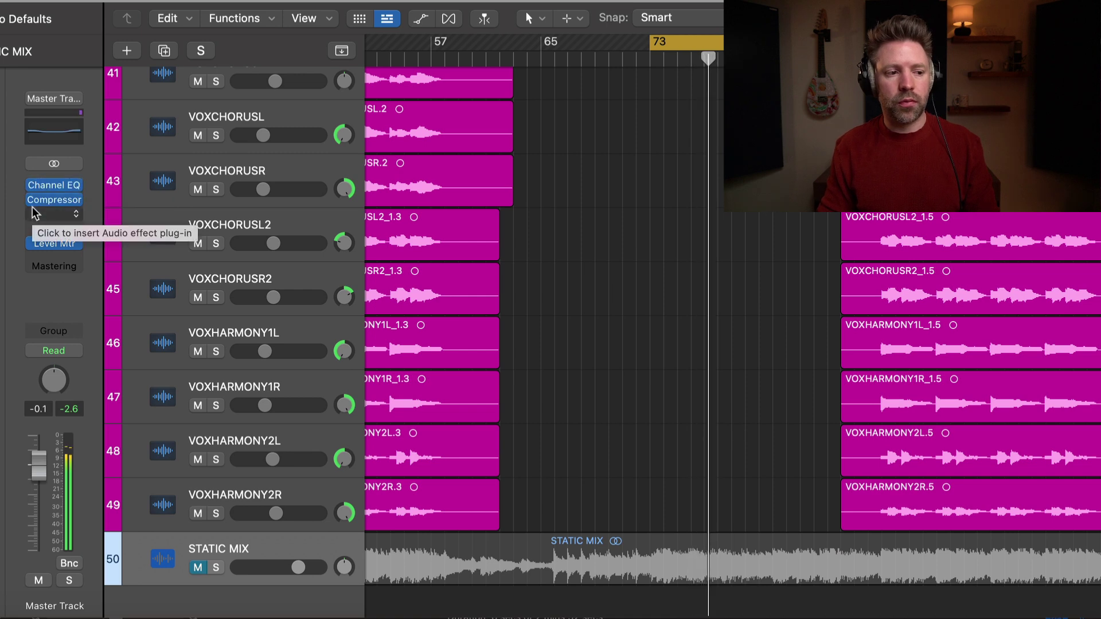
click(33, 187)
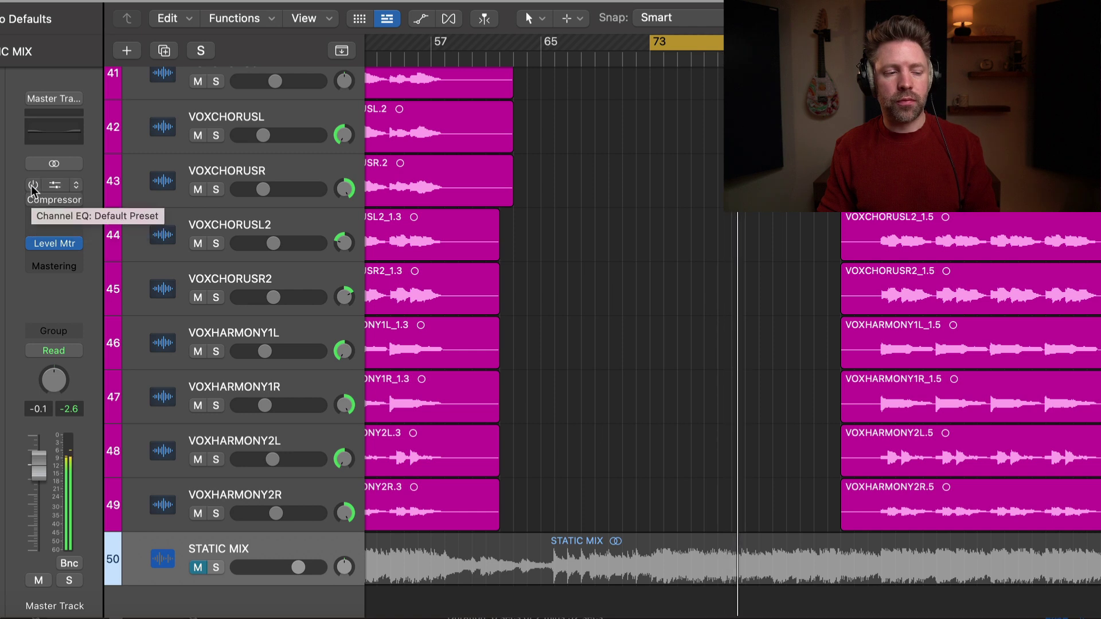
click(33, 185)
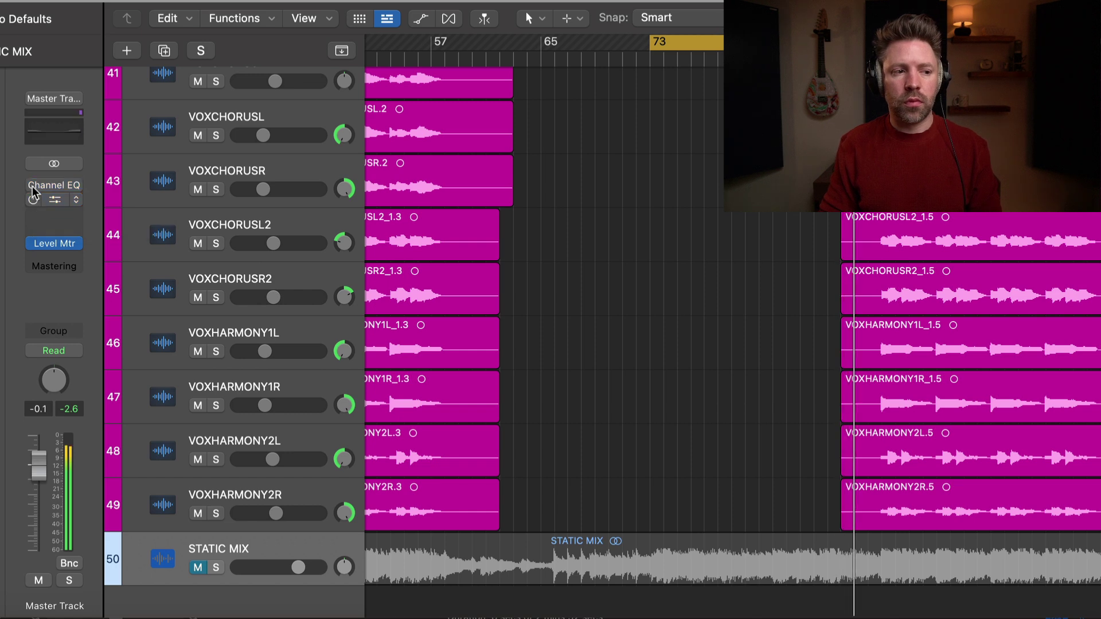
click(33, 185)
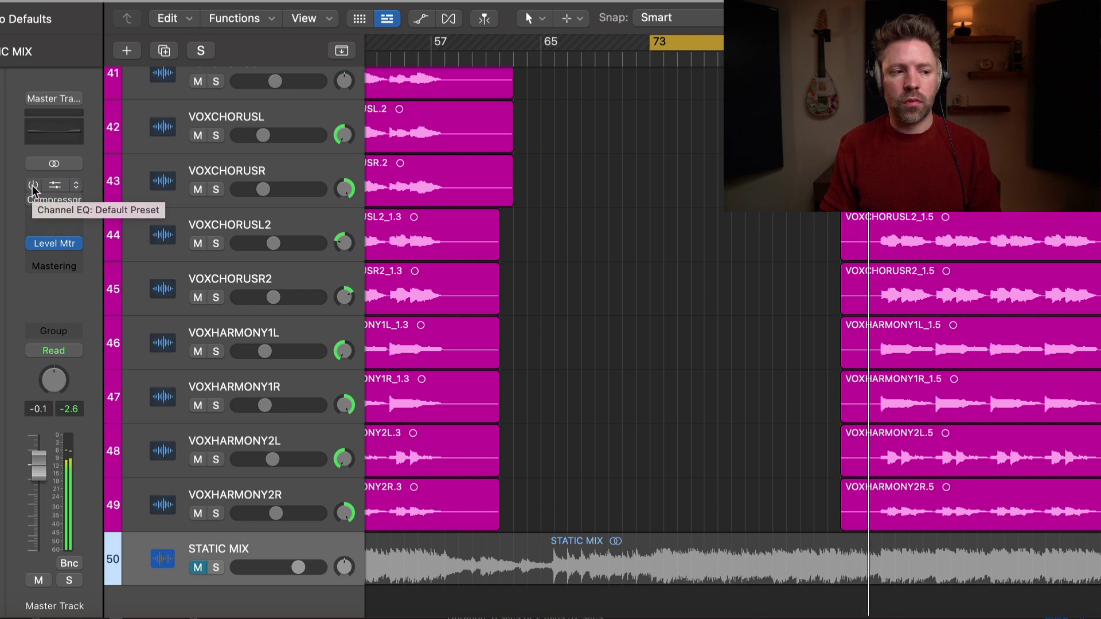
click(33, 186)
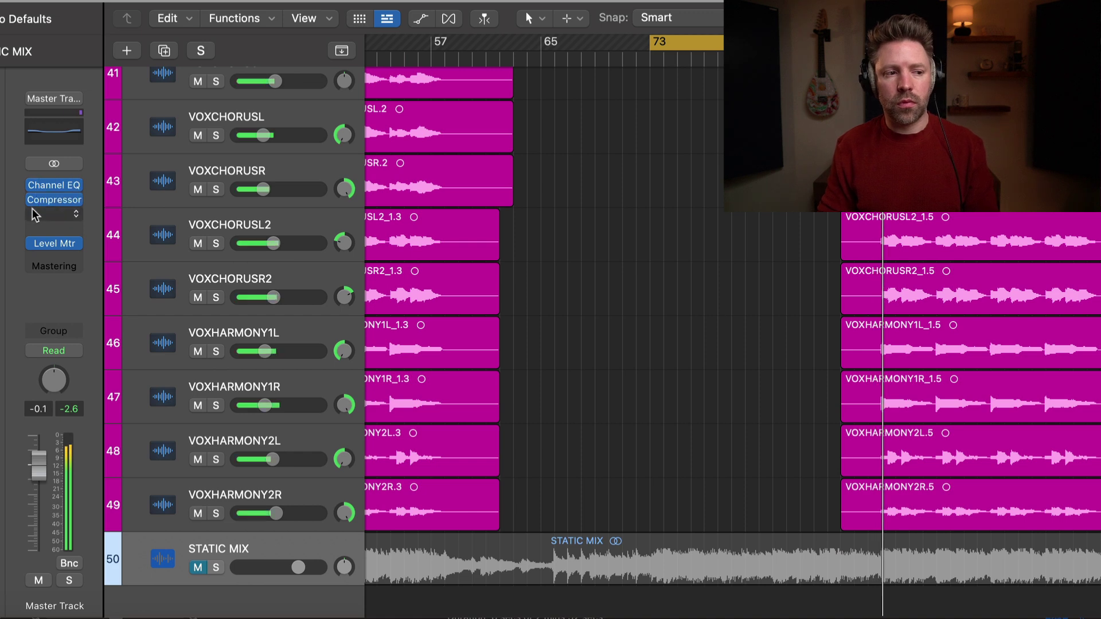